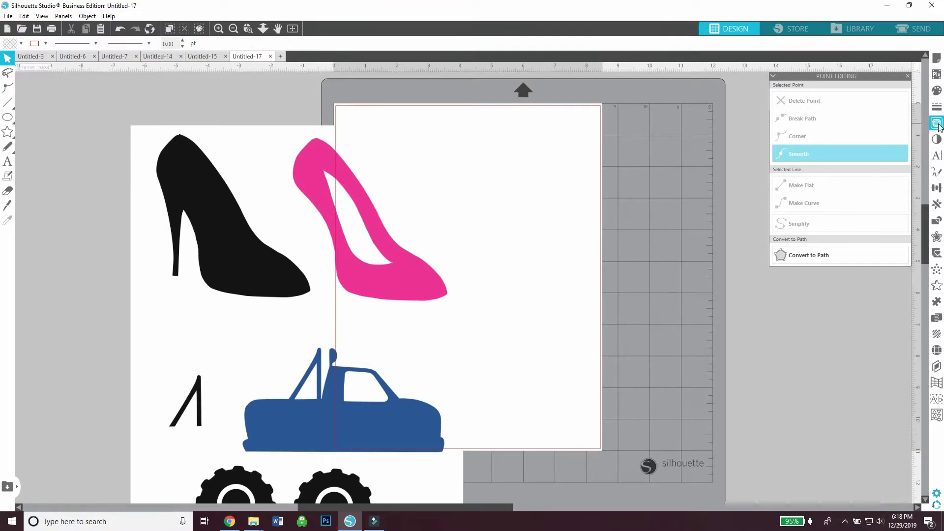
Trace both high-heel shoes in the image with the threshold set to 69%
left_click(937, 125)
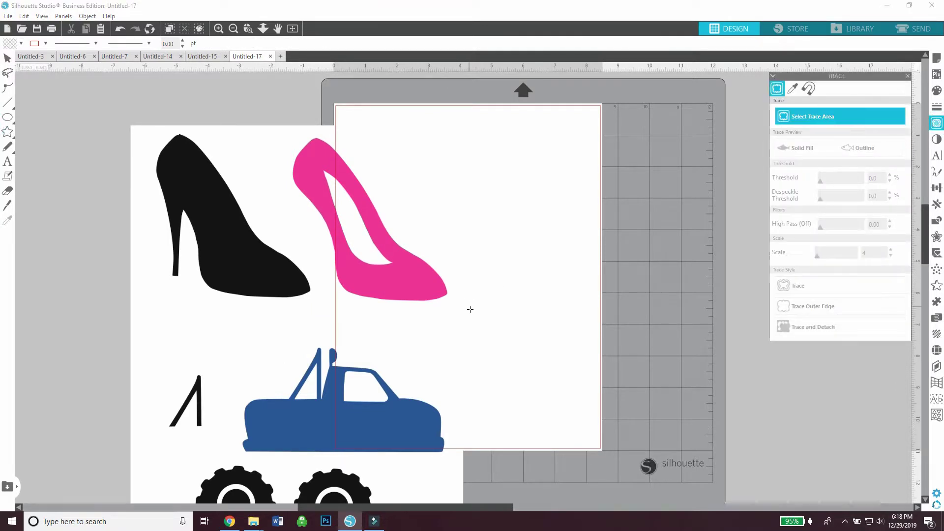
mouse_move(464, 310)
left_mouse_down()
mouse_move(195, 188)
mouse_move(141, 125)
left_mouse_up()
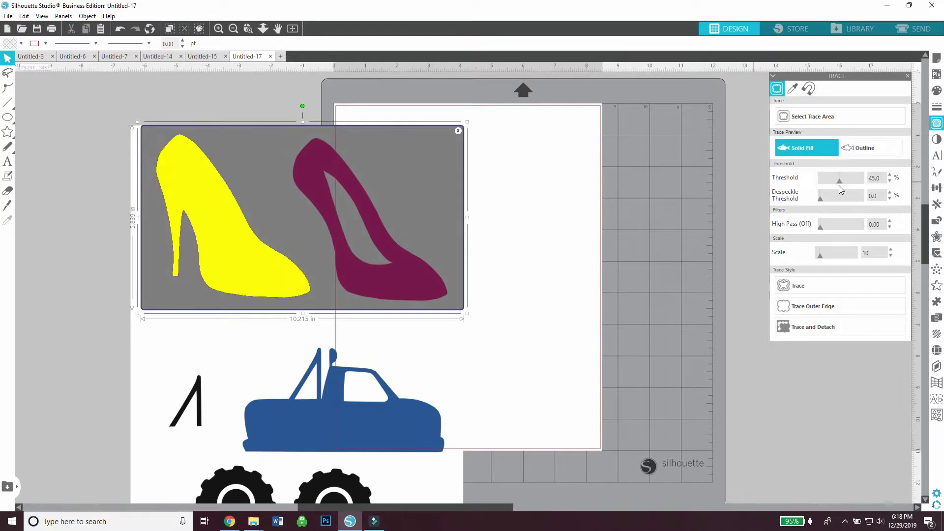
left_click_drag(847, 181, 850, 181)
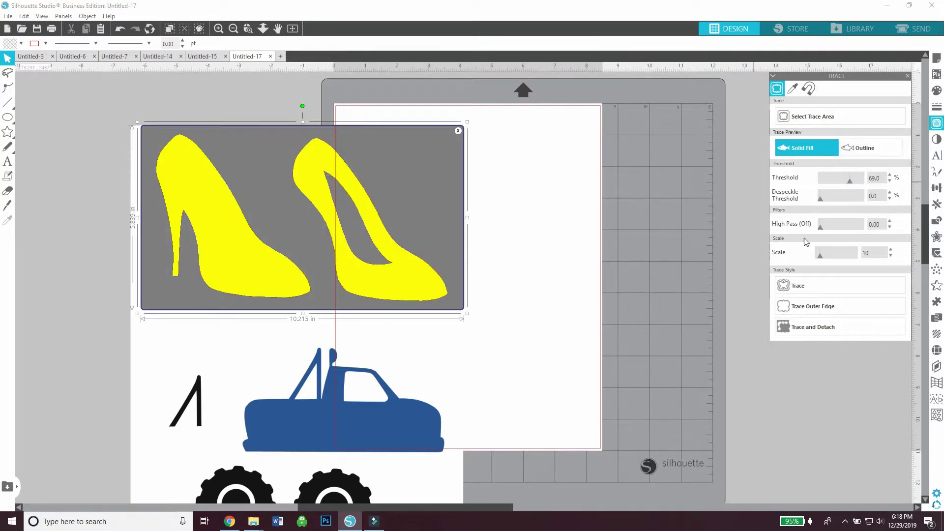
left_click(812, 285)
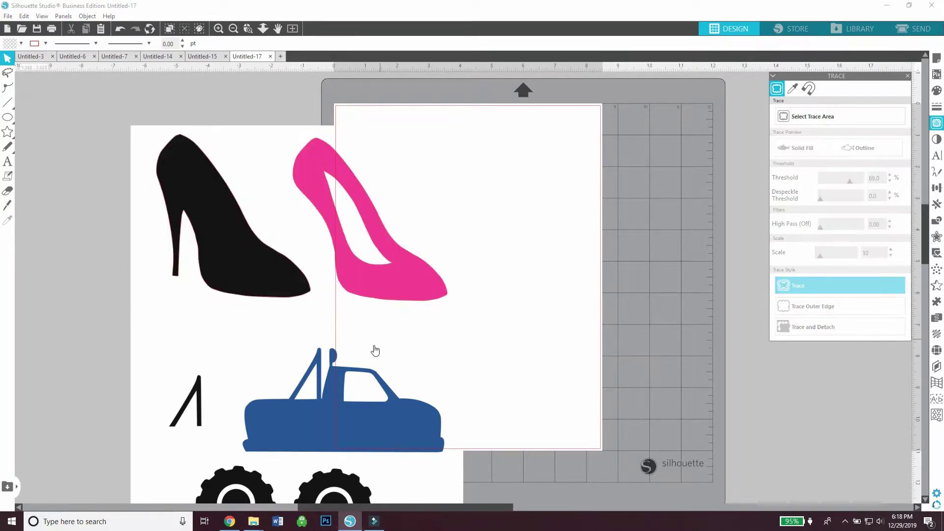
Move the traced shoe outlines clear of the source image and release their compound path
mouse_move(369, 272)
left_mouse_down()
mouse_move(523, 236)
mouse_move(564, 246)
left_mouse_up()
right_click(565, 246)
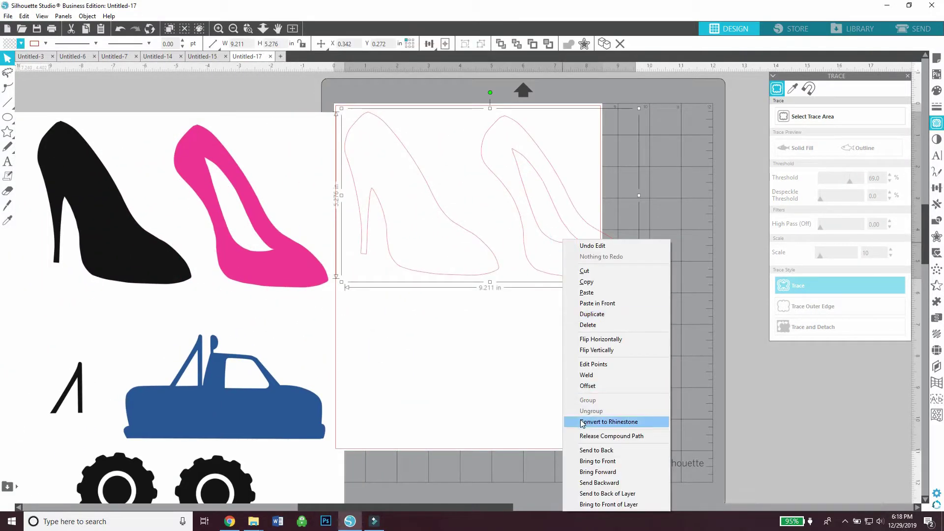
left_click(585, 437)
left_click(584, 436)
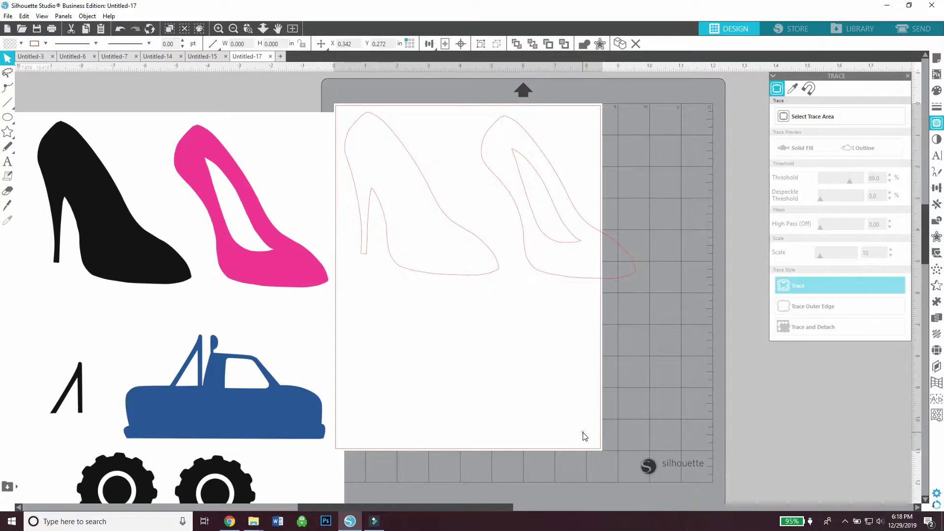
Separate the two shoe outlines and combine the open shoe's outer and inner outlines into a compound path
left_click_drag(480, 271, 477, 284)
left_click(568, 303)
left_click(558, 221)
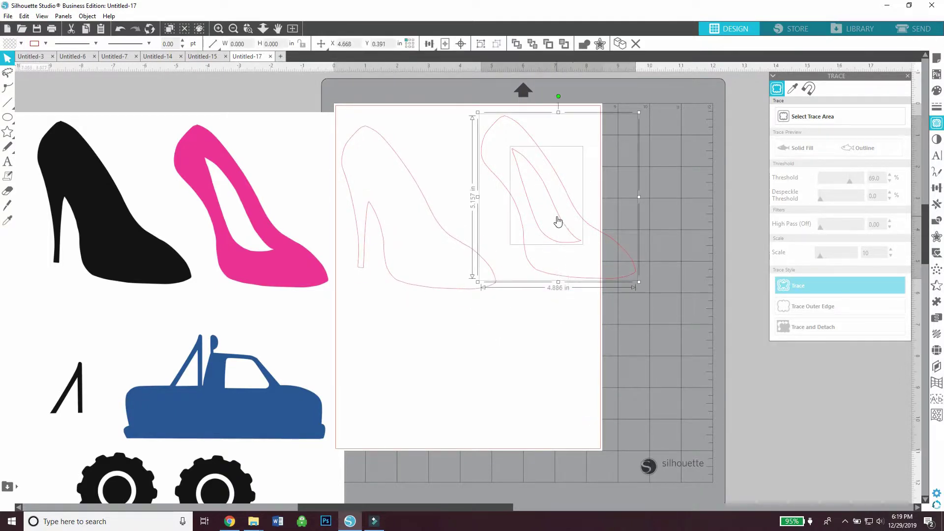
right_click(558, 219)
left_click(590, 415)
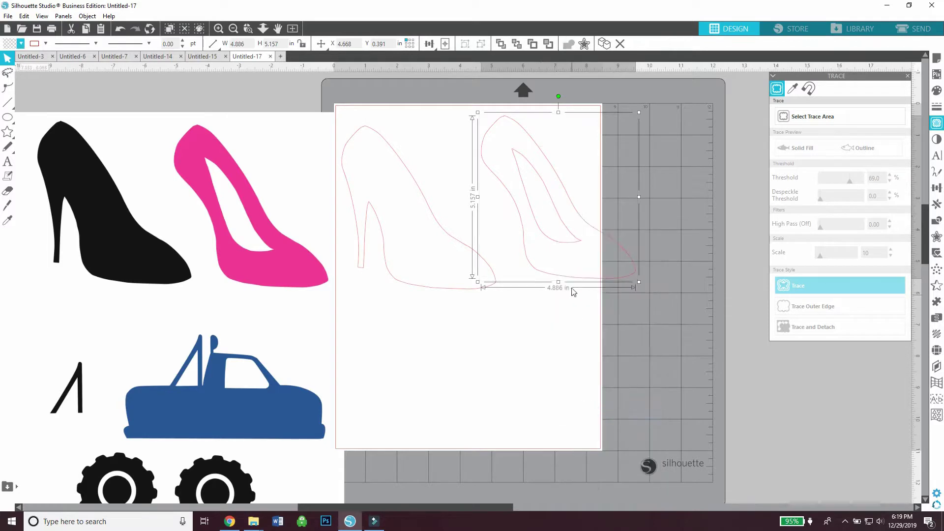
left_click_drag(567, 249, 548, 247)
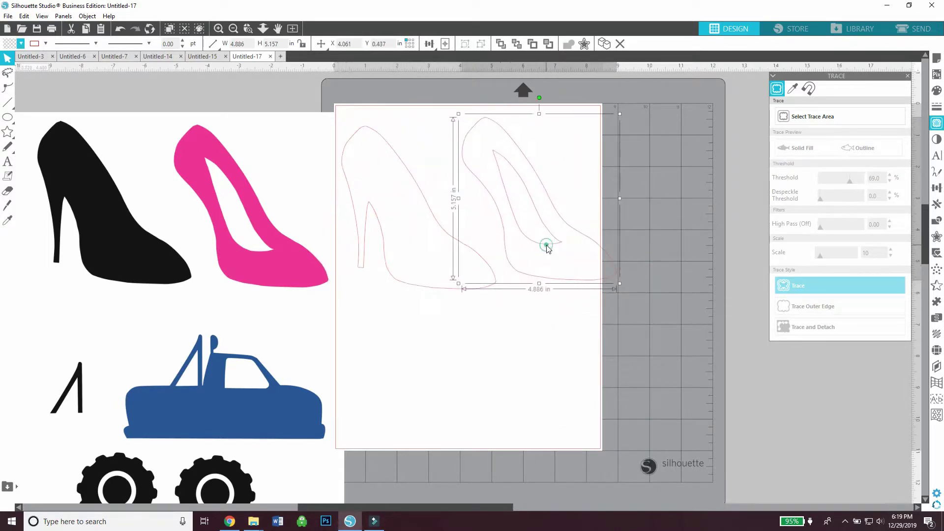
Fill the open shoe with purple and the solid stiletto shoe with black
left_click(21, 44)
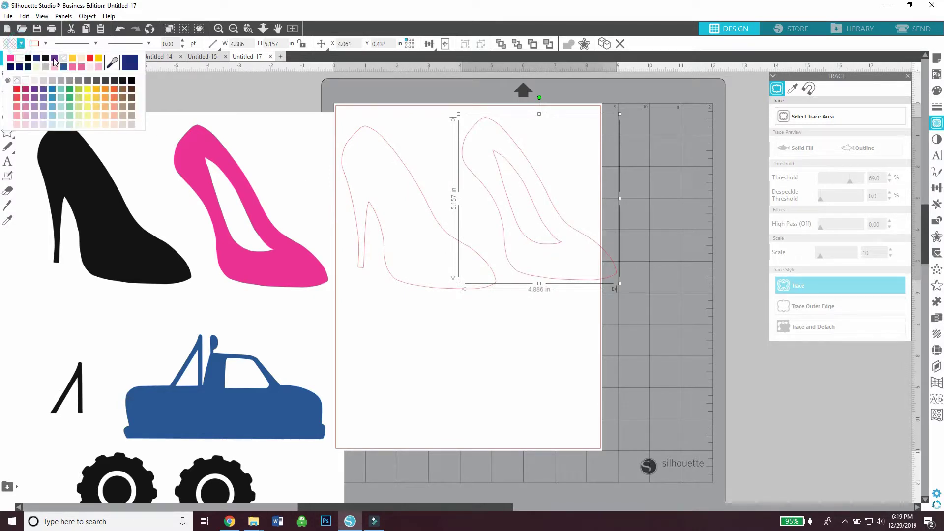
left_click(54, 60)
left_click(352, 182)
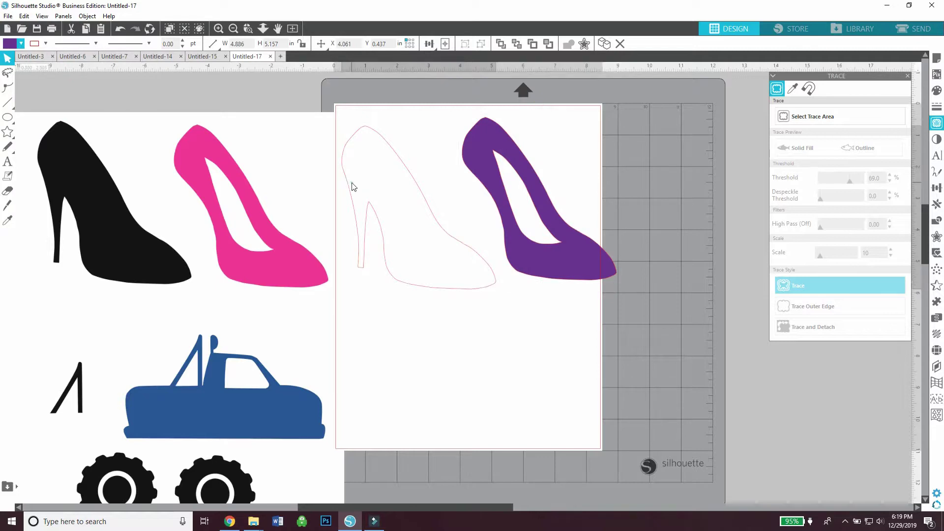
left_click(20, 43)
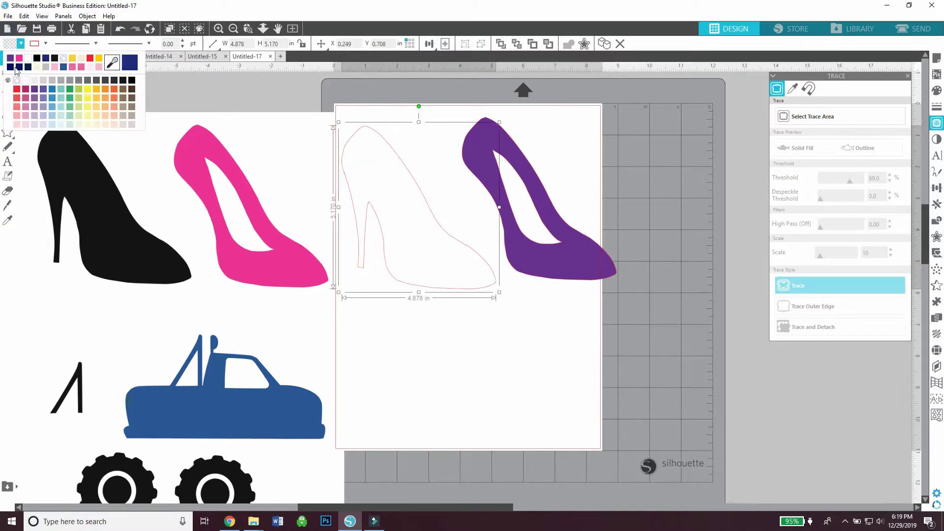
left_click(37, 58)
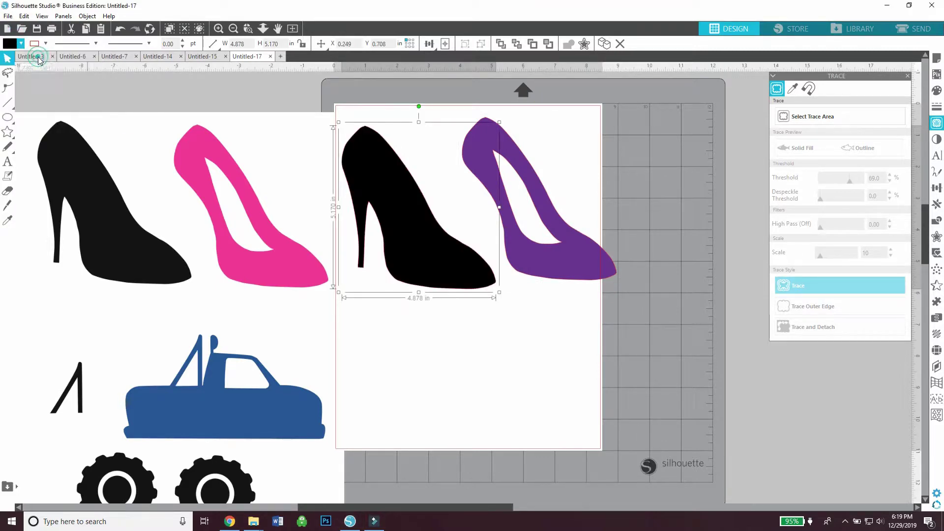
Move the purple shoe fully onto the page and bring it to the front
mouse_move(533, 254)
left_mouse_down()
mouse_move(455, 224)
mouse_move(515, 222)
mouse_move(475, 281)
mouse_move(450, 265)
mouse_move(543, 238)
mouse_move(548, 250)
left_mouse_up()
right_click(515, 222)
left_click(541, 444)
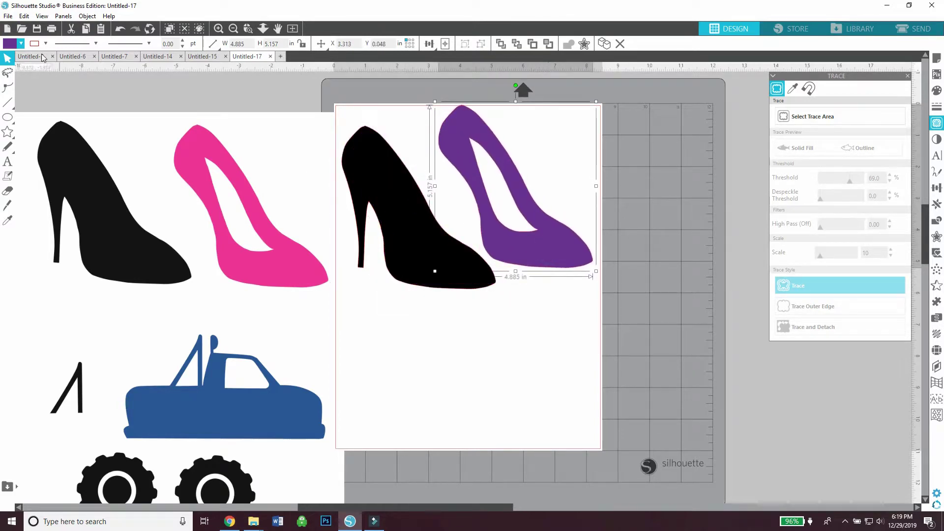
Change the open shoe's fill to bright pink after trying red
left_click(22, 44)
left_click(90, 58)
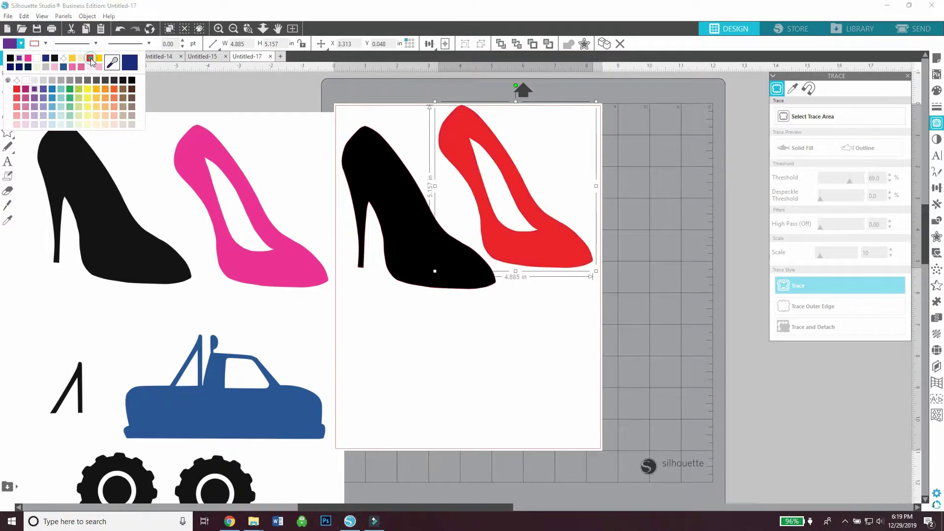
left_click(21, 44)
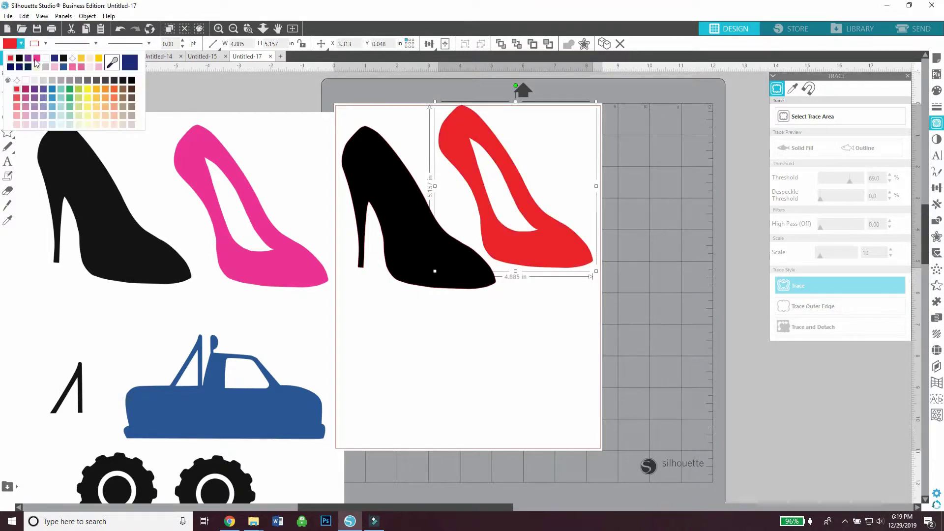
left_click(37, 59)
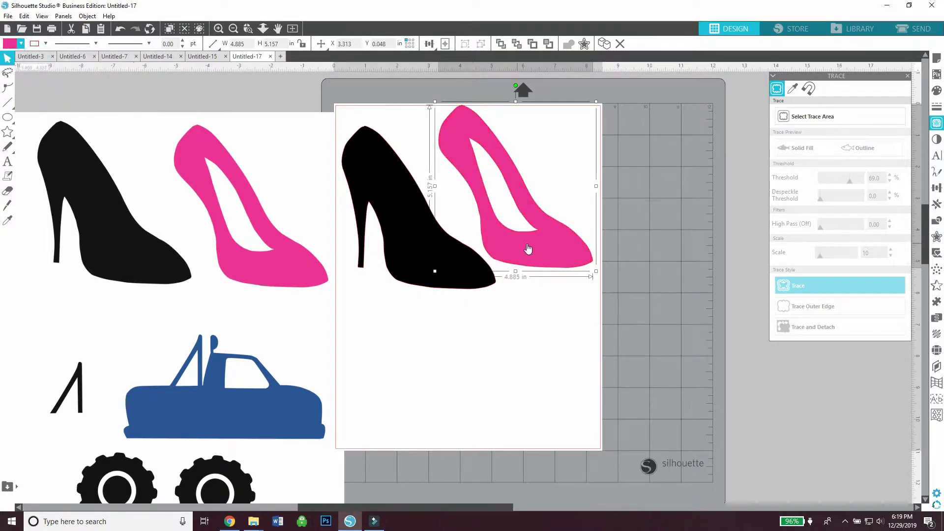
Overlay the pink shoe on the black shoe and move the layered pair off the page onto the mat
left_click_drag(529, 249, 428, 257)
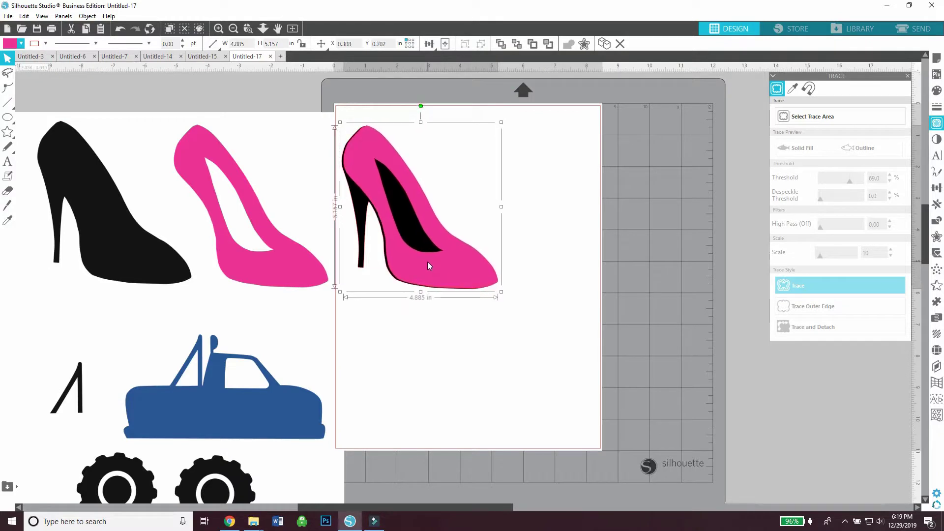
left_click_drag(419, 246, 713, 228)
left_click(698, 279)
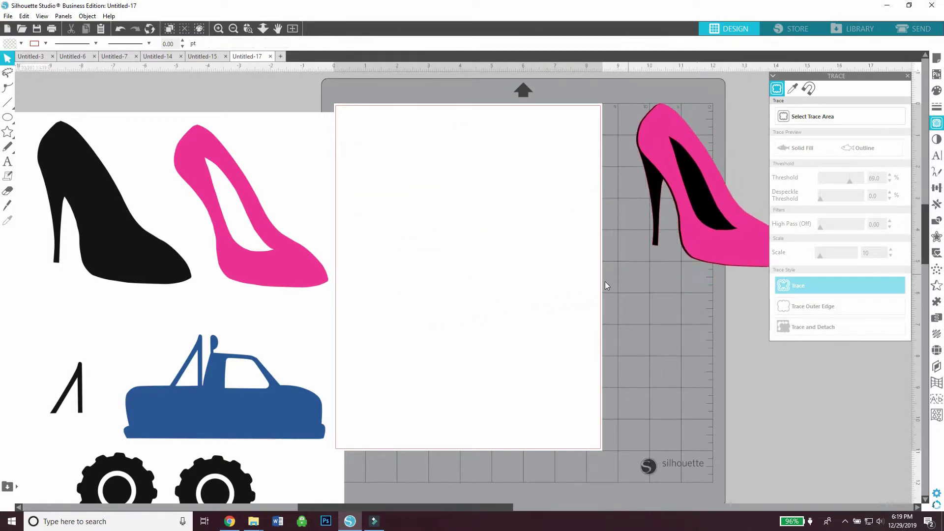
Move the source image so the truck artwork lies over the page, and trace the truck, both wheels and the separate bar piece
left_click_drag(303, 404, 587, 207)
left_click(793, 118)
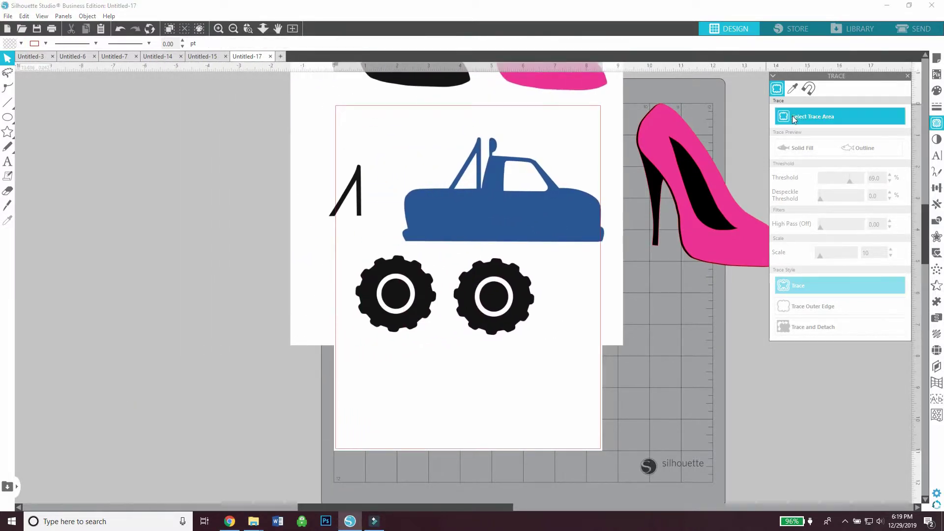
mouse_move(615, 343)
left_mouse_down()
mouse_move(545, 248)
mouse_move(436, 201)
mouse_move(342, 180)
mouse_move(323, 128)
left_mouse_up()
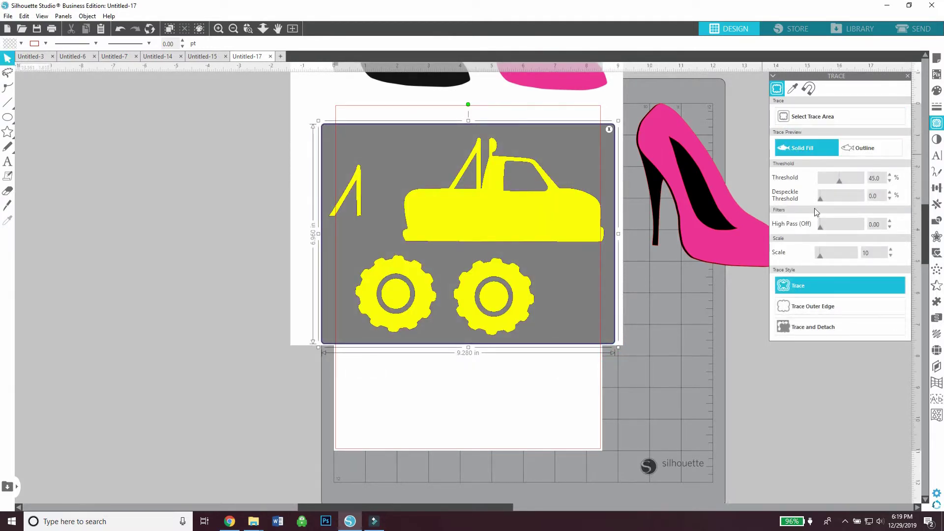
left_click(824, 286)
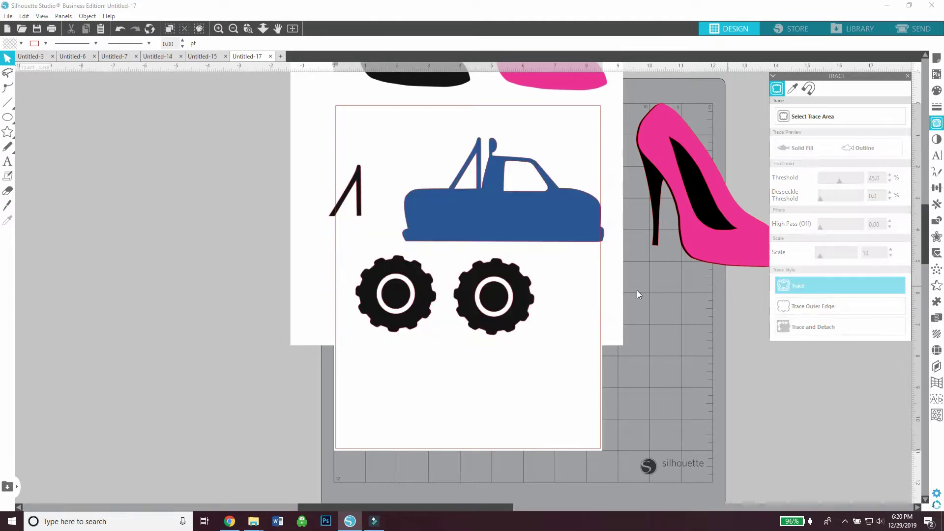
Separate the source image from the truck tracing and release the tracing's compound path
left_click_drag(521, 282, 139, 281)
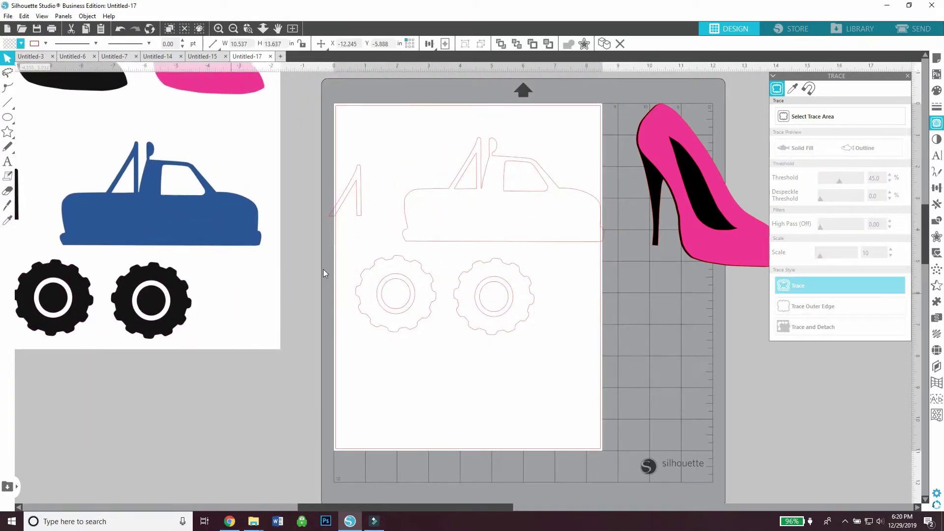
mouse_move(434, 239)
left_mouse_down()
mouse_move(436, 278)
mouse_move(428, 221)
mouse_move(418, 227)
left_mouse_up()
right_click(418, 227)
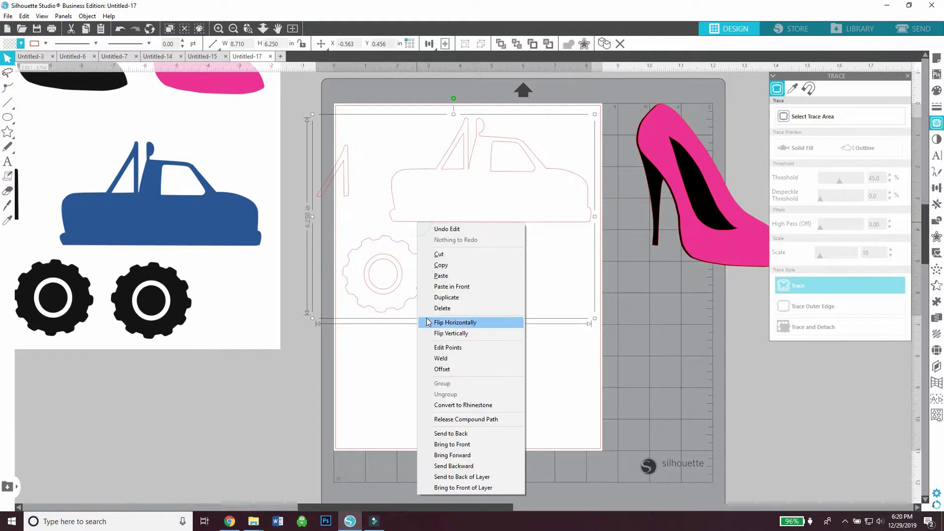
left_click(436, 419)
left_click(504, 346)
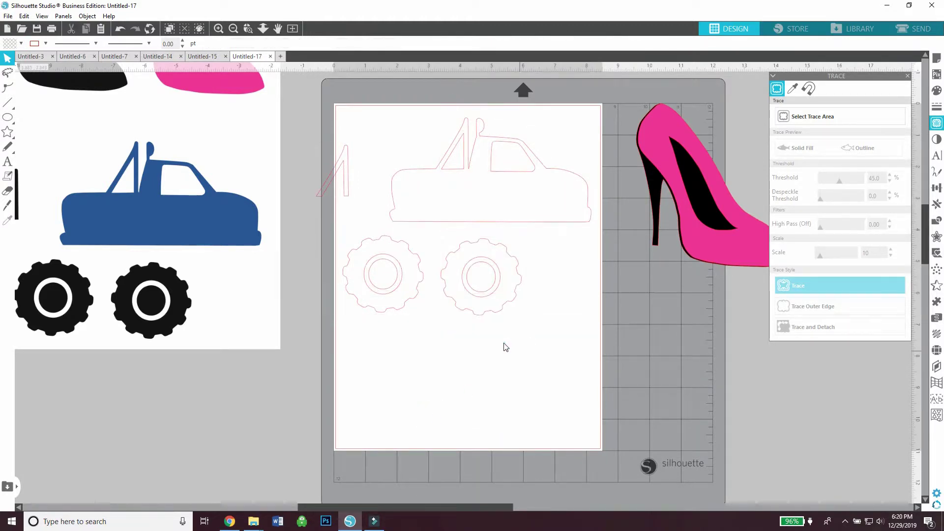
Pull the right wheel's tire outline away from its rim and make a compound path from the two rim circles
mouse_move(481, 314)
left_mouse_down()
mouse_move(482, 354)
mouse_move(485, 344)
mouse_move(572, 349)
left_mouse_up()
left_click(512, 395)
left_click(485, 318)
right_click(484, 315)
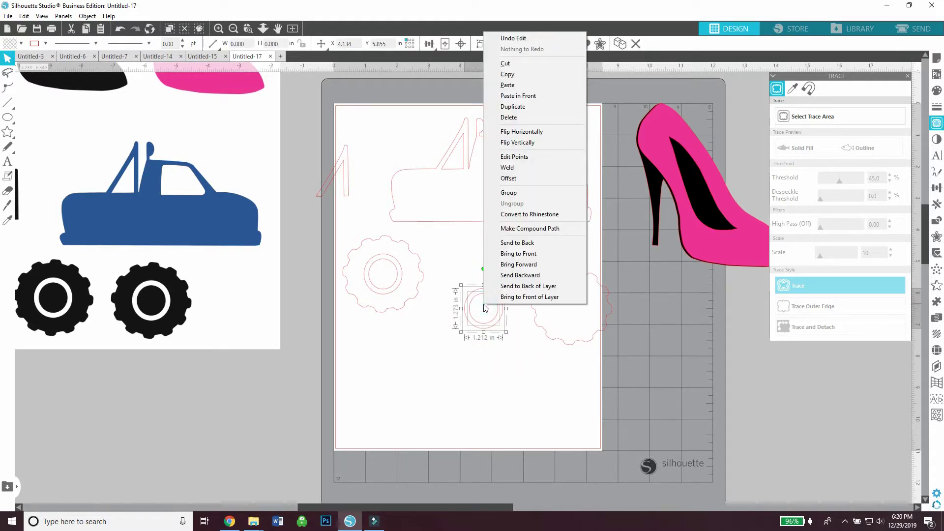
left_click(501, 229)
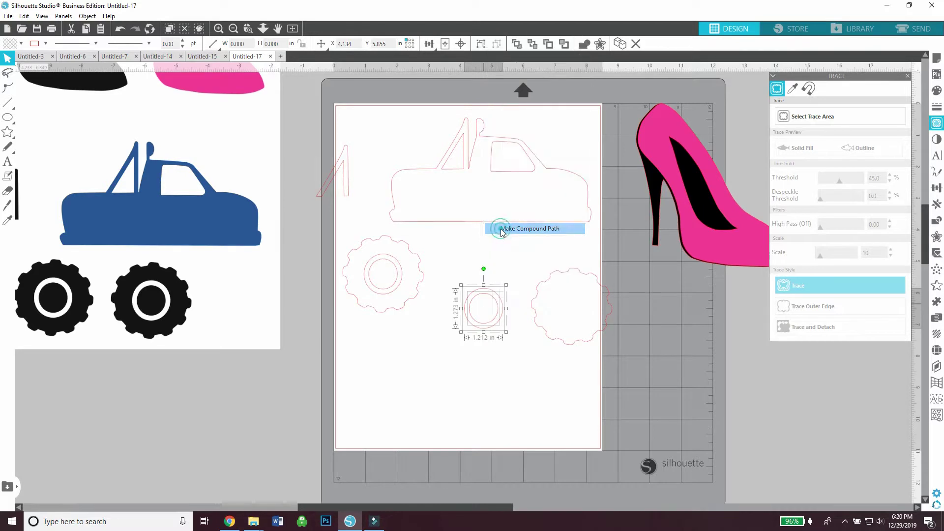
left_click(396, 288)
left_click(400, 320)
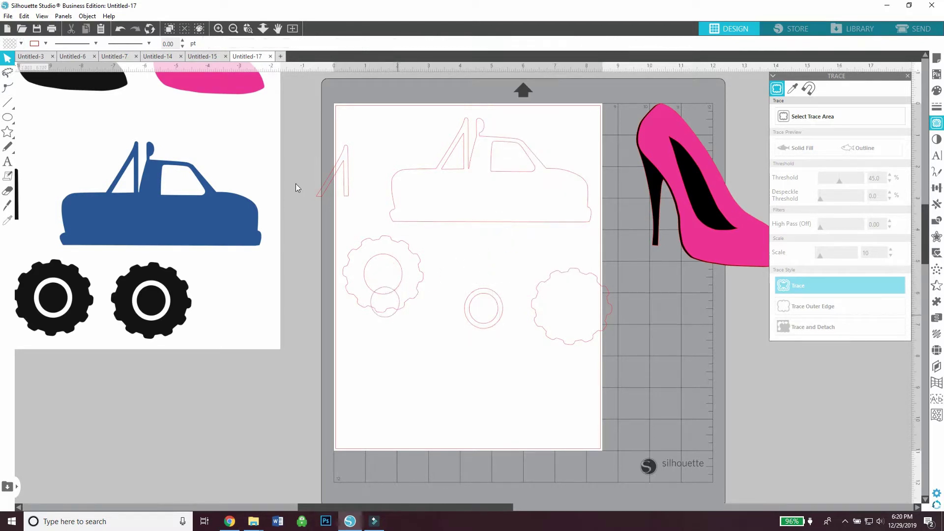
left_click(117, 23)
Combine the left wheel's two rim circles into a compound path and place both rims side by side near the page's lower edge
left_click_drag(402, 310, 401, 383)
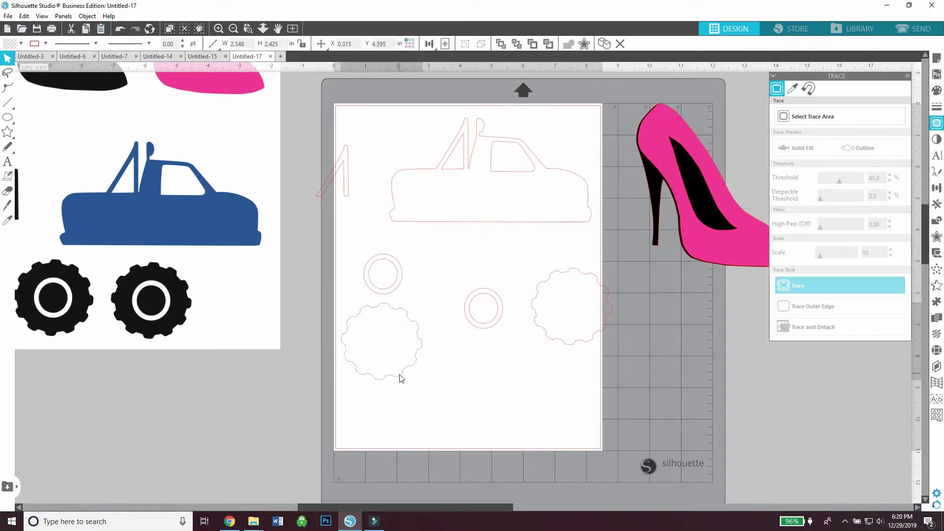
left_click(410, 295)
right_click(374, 268)
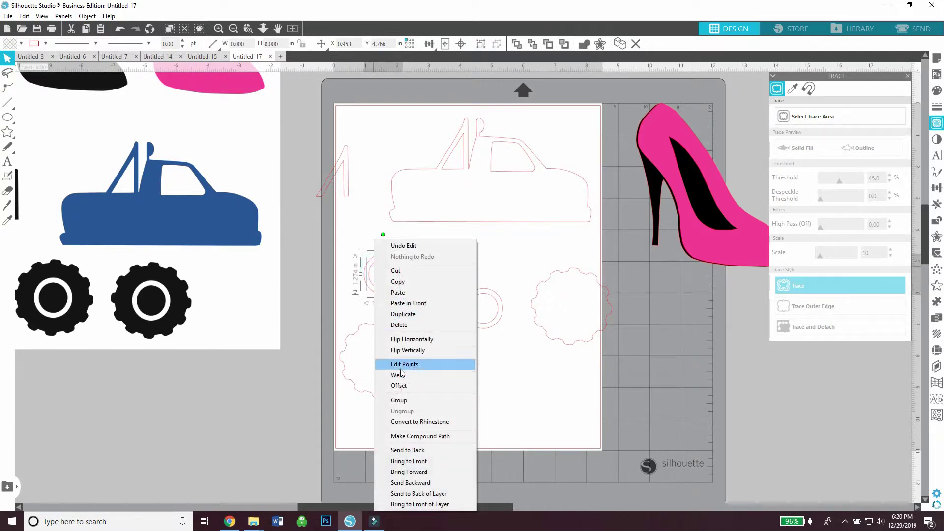
left_click(411, 436)
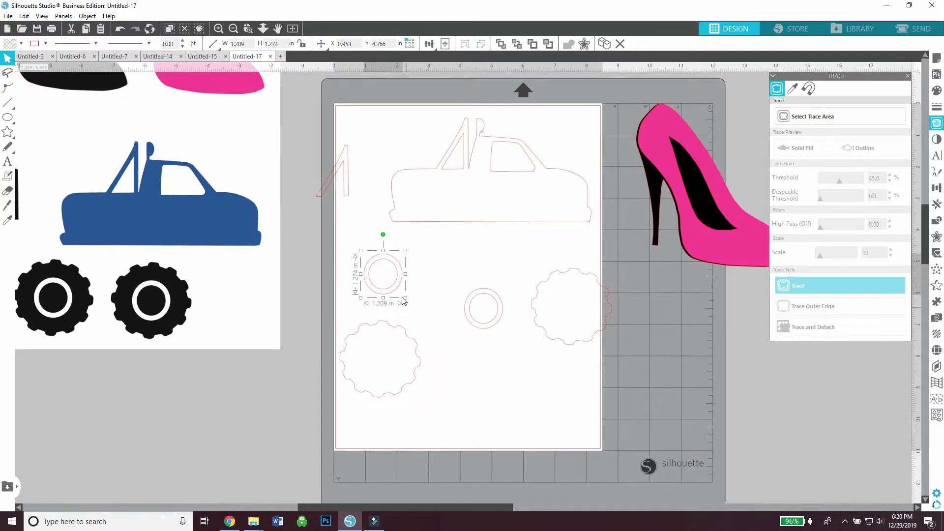
left_click_drag(395, 289, 489, 424)
left_click_drag(486, 327, 522, 428)
left_click(490, 213)
left_click(490, 220)
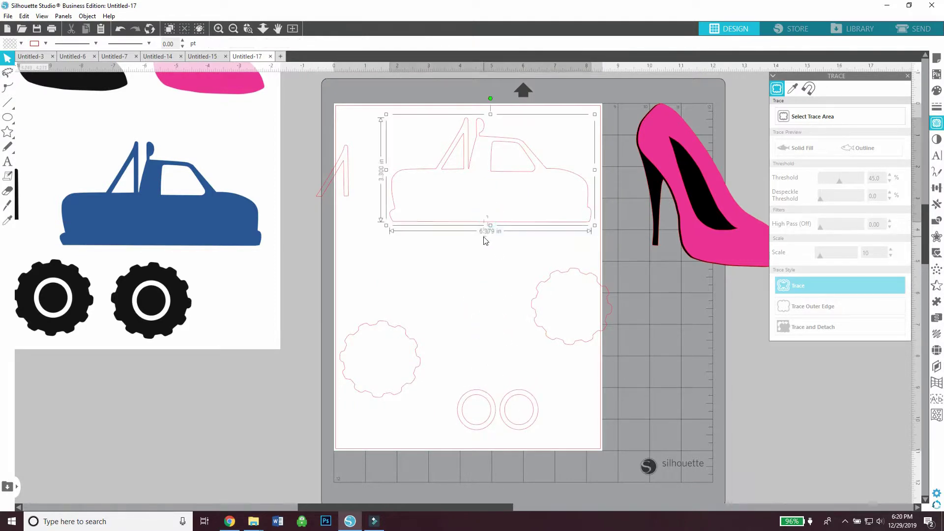
left_click_drag(467, 223, 445, 264)
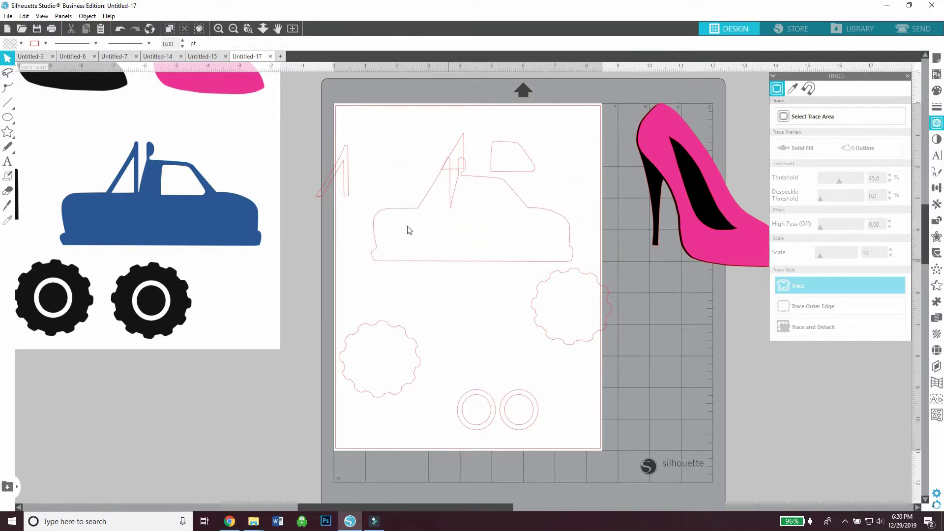
left_click(121, 31)
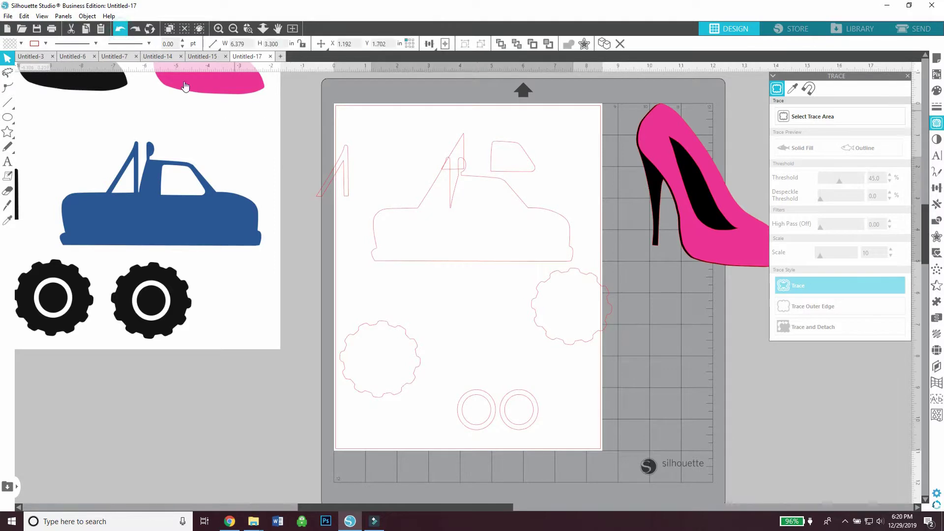
left_click(121, 28)
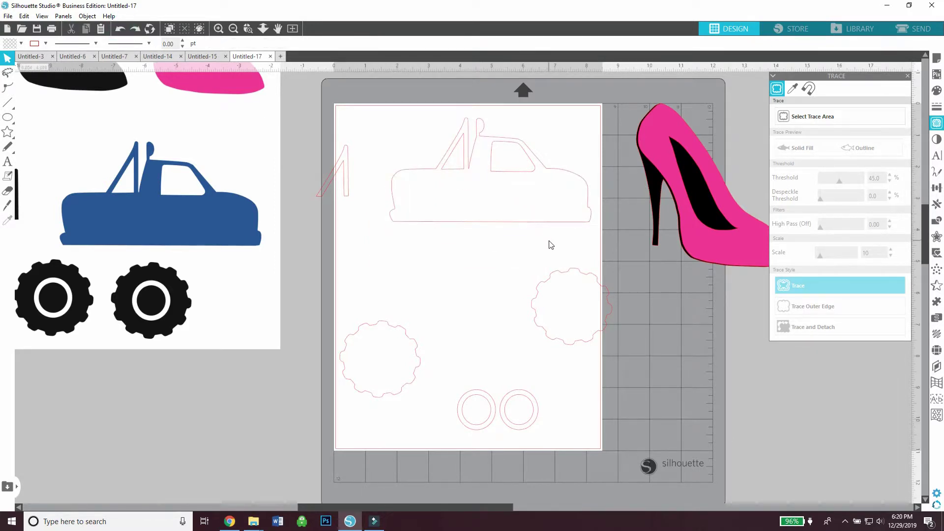
Make a compound path from the truck body and its inner cutout outlines, and move the separate bar piece onto the page
left_click_drag(548, 241, 450, 133)
right_click(470, 159)
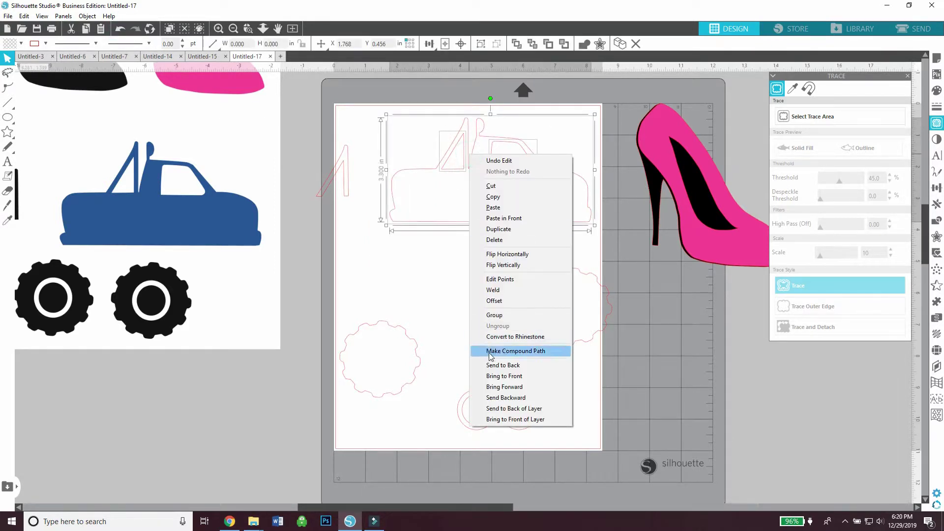
left_click(505, 351)
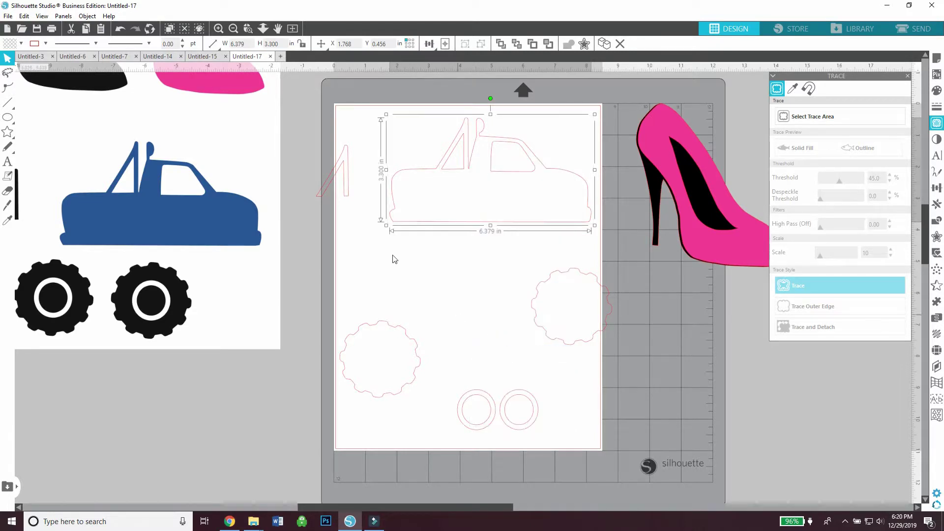
left_click_drag(352, 188, 384, 232)
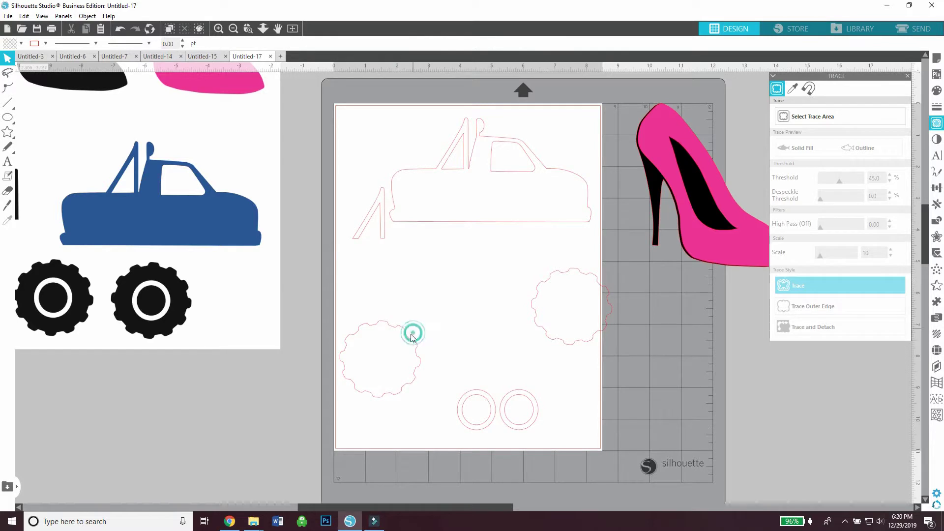
Fill both tire outlines with black and position them side by side directly below the truck body
left_click_drag(406, 344, 466, 242)
left_click(22, 44)
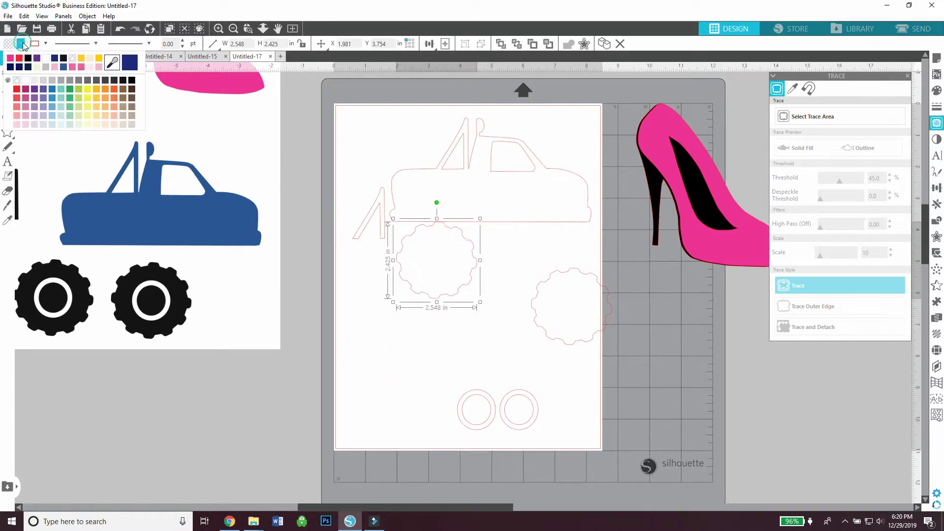
left_click(28, 59)
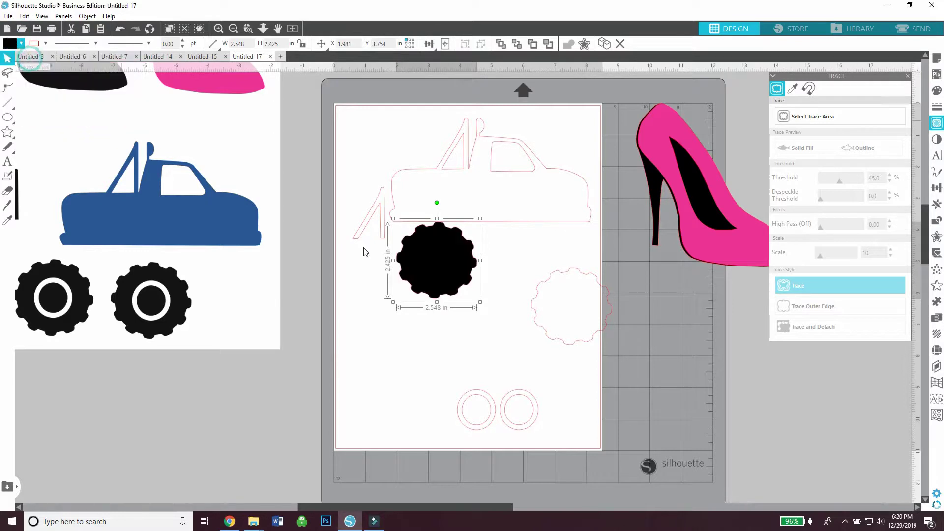
left_click(539, 295)
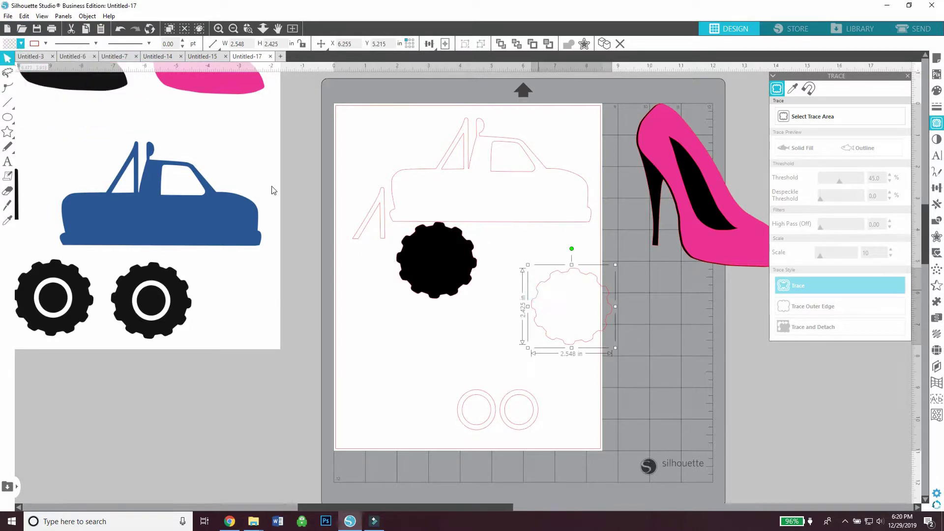
left_click(22, 45)
left_click(10, 58)
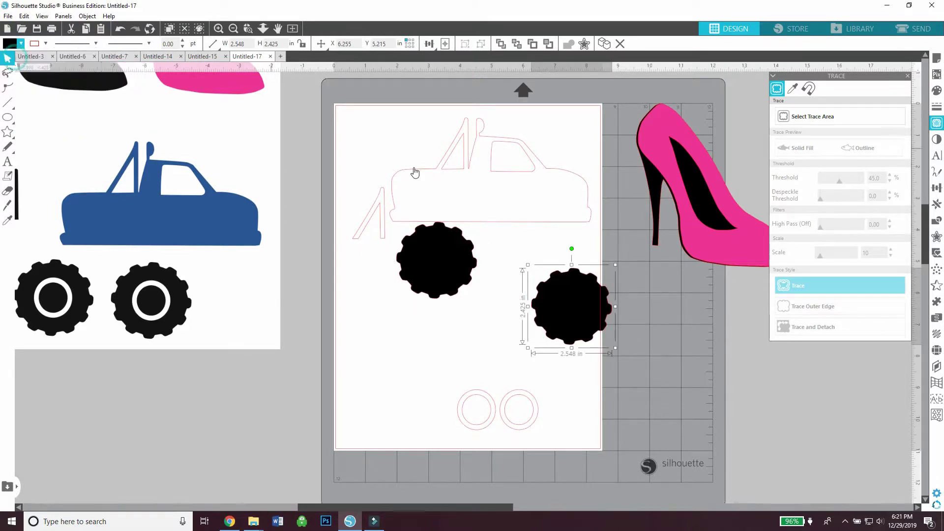
left_click_drag(605, 305, 539, 265)
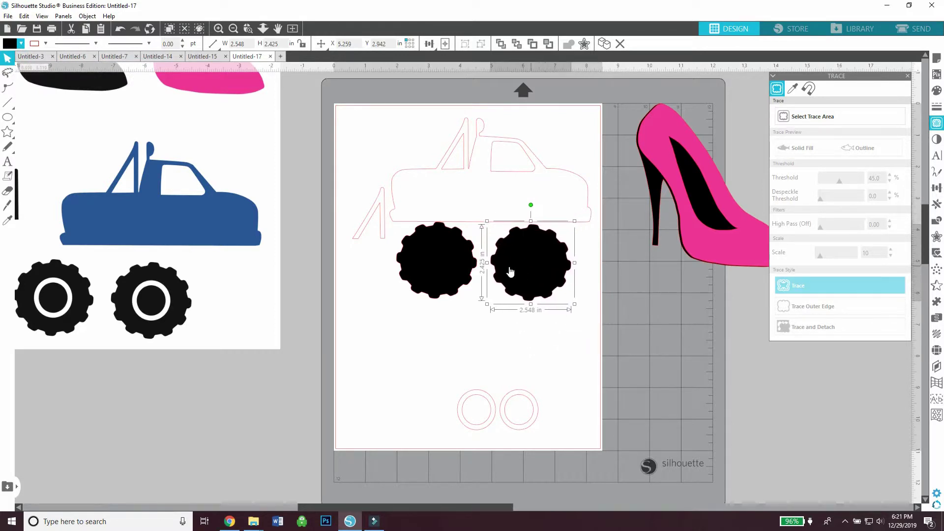
left_click_drag(452, 251, 457, 250)
Fill both rim rings with white and center one on each black tire
mouse_move(489, 394)
left_mouse_down()
mouse_move(475, 373)
mouse_move(502, 388)
left_mouse_up()
left_click(510, 428)
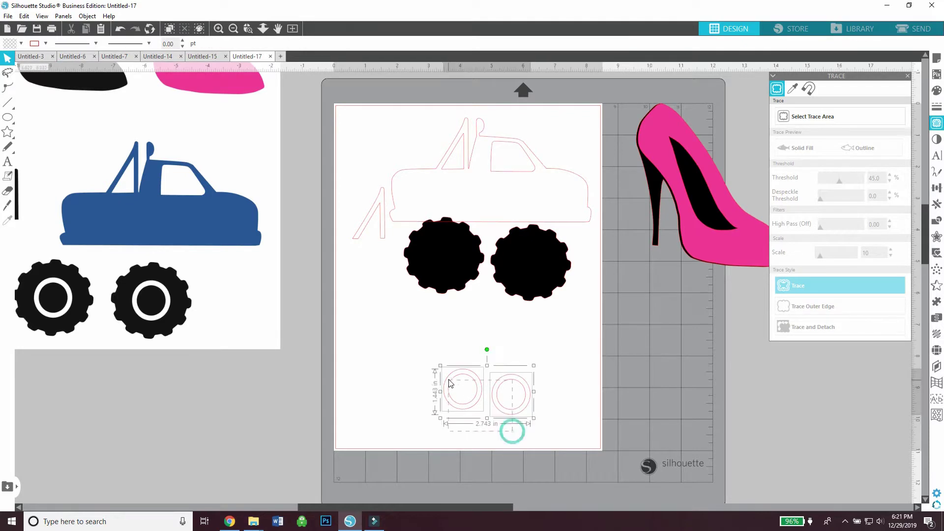
left_click(20, 44)
left_click(47, 59)
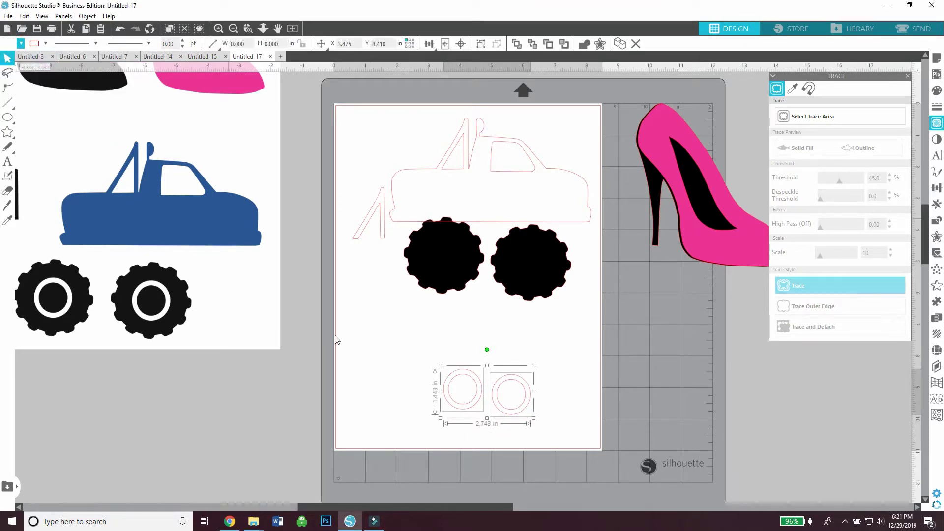
left_click_drag(444, 394, 428, 262)
left_click(482, 326)
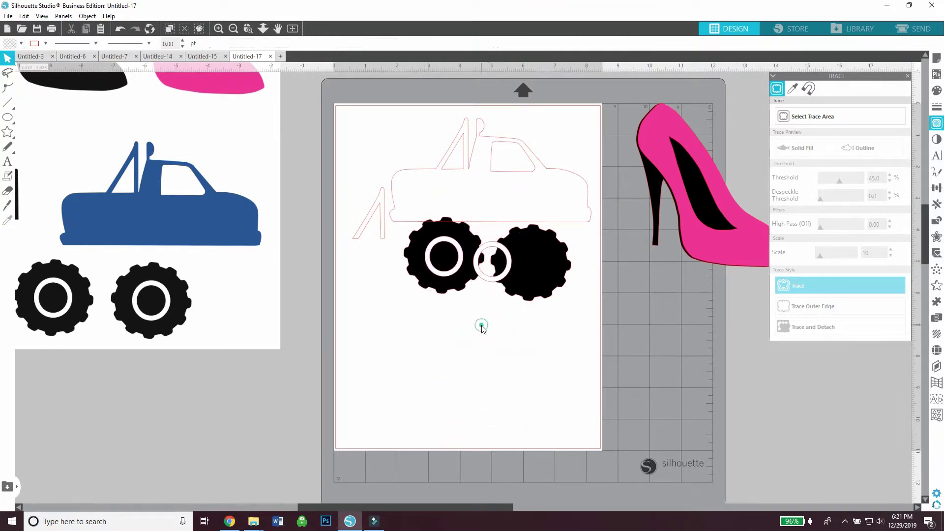
left_click_drag(494, 282, 533, 286)
Fill the separate bar piece with black and move it above the truck bed, beside the truck's own bar
left_click(380, 245)
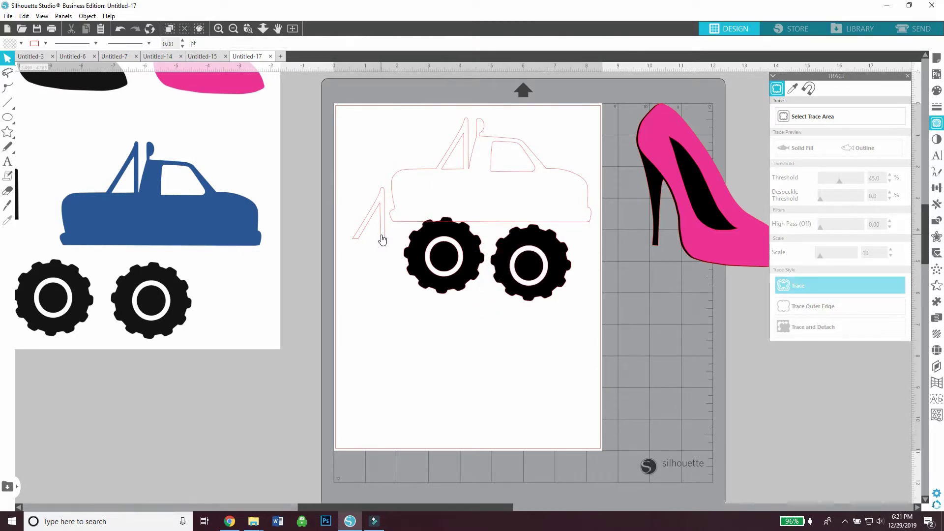
left_click(382, 239)
left_click(20, 44)
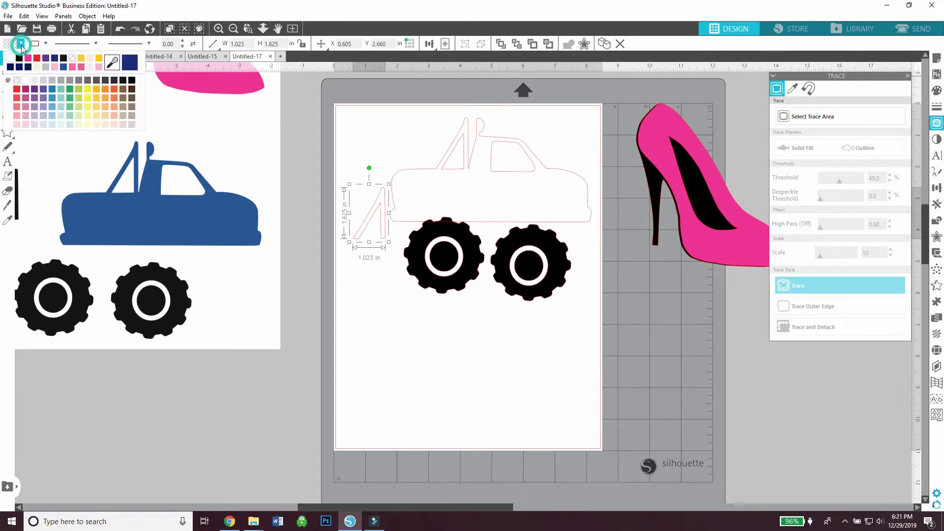
left_click(19, 58)
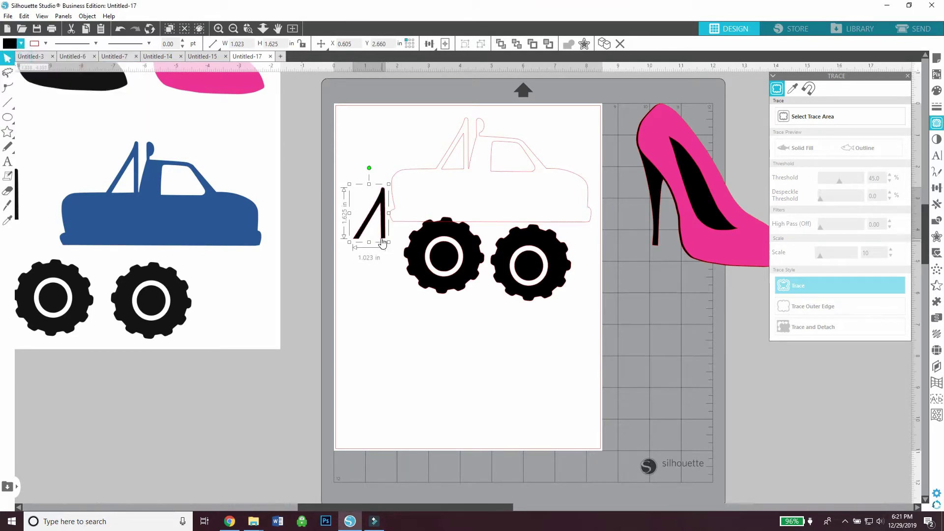
left_click_drag(382, 242, 436, 167)
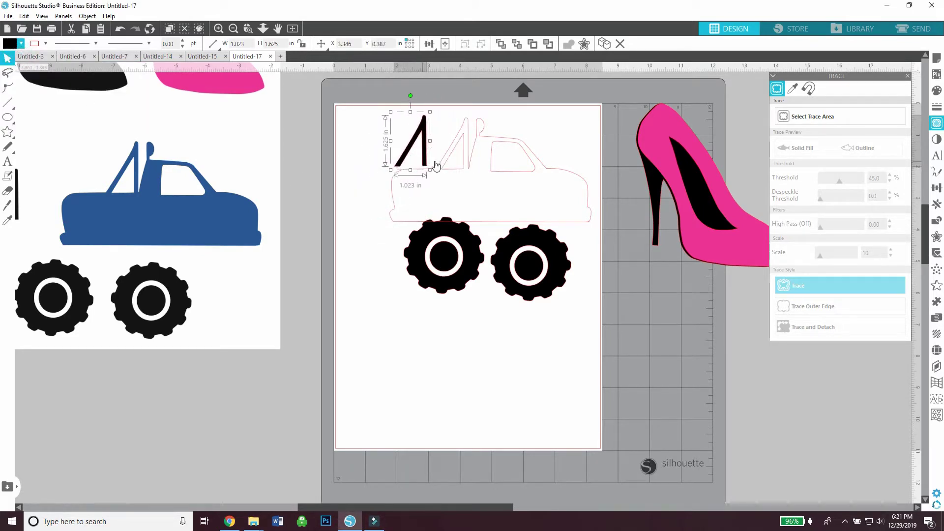
Fill the truck body's compound path with dark blue
left_click(468, 167)
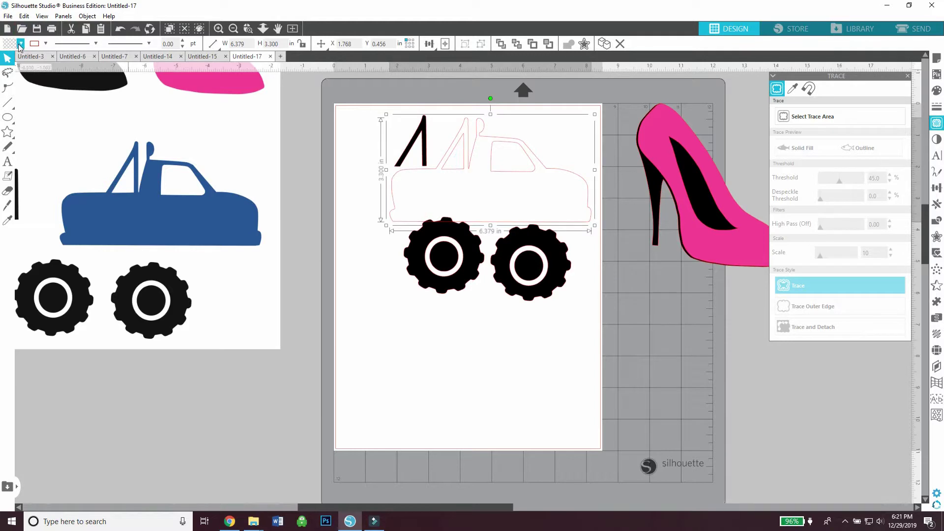
left_click(20, 45)
left_click(129, 67)
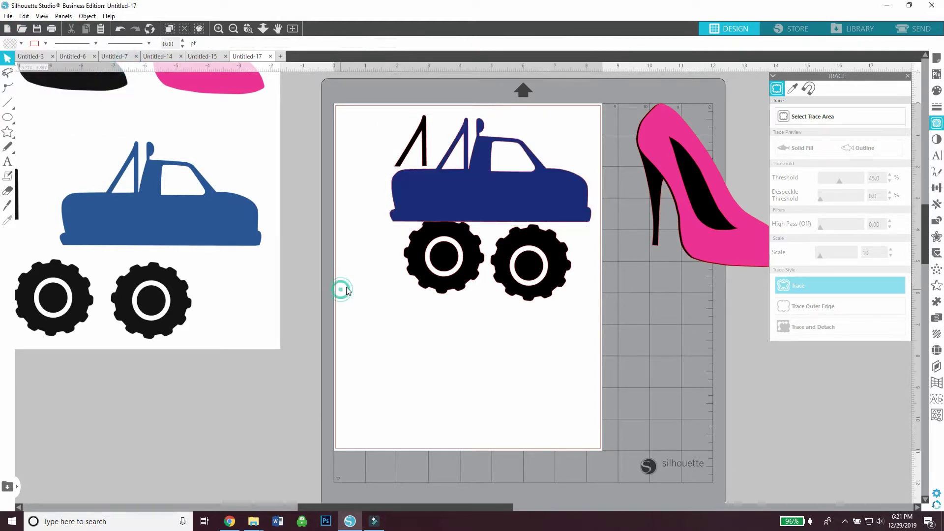
Bring the left wheel and the right wheel, each with its rim, to the front of the stacking order
left_click(443, 253)
right_click(438, 262)
left_click(429, 276)
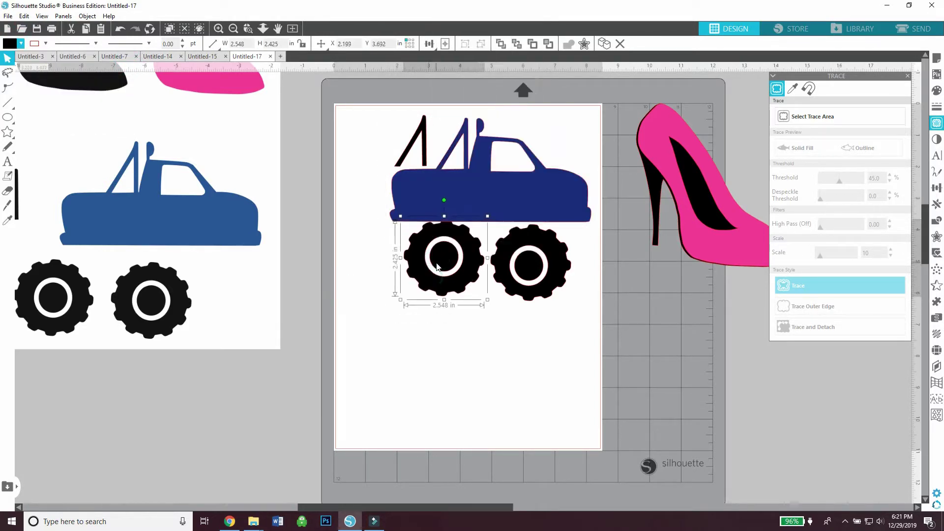
right_click(444, 228)
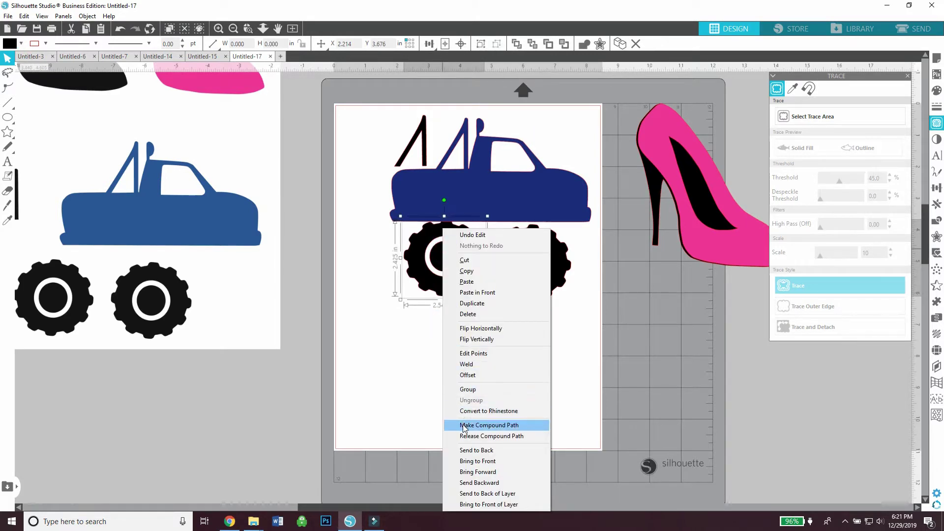
left_click(477, 461)
left_click(536, 271)
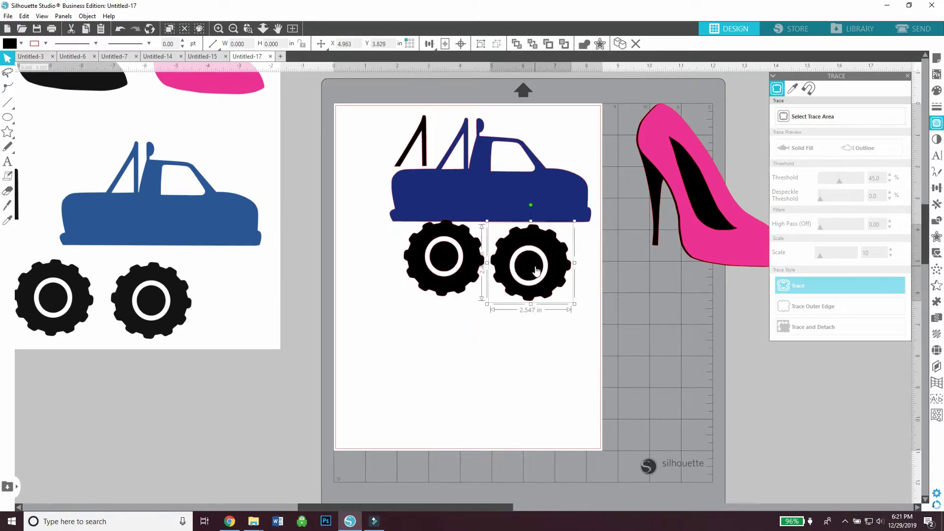
right_click(536, 271)
left_click(563, 461)
Assemble the layered truck by overlapping both wheels on the lower body and laying the black bar over the blue one
left_click_drag(536, 292, 543, 261)
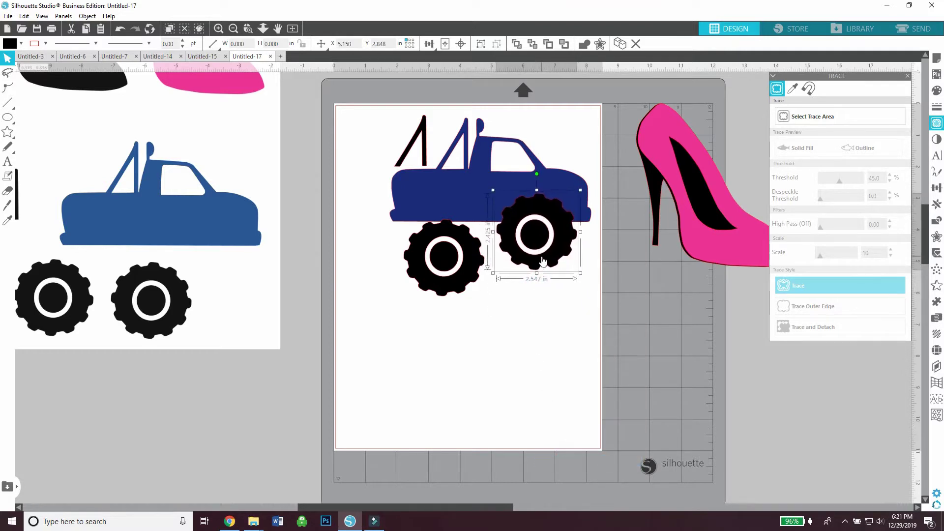
left_click(451, 295)
left_click_drag(451, 278, 450, 251)
left_click_drag(427, 159, 469, 160)
left_click(420, 148)
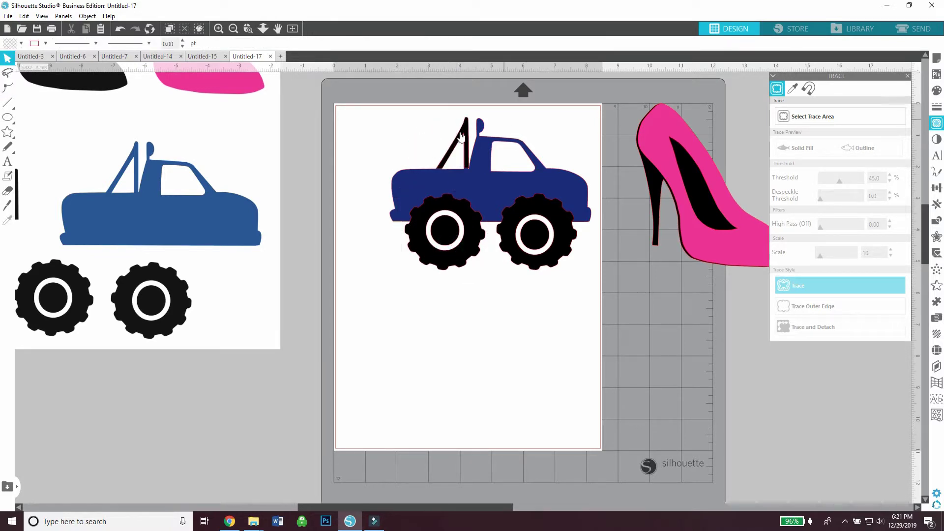
Take the assembled truck apart, placing the tires along the page's left side, the rims near its lower edge and the body past its right edge
left_click_drag(464, 220, 400, 129)
left_click_drag(457, 217, 443, 377)
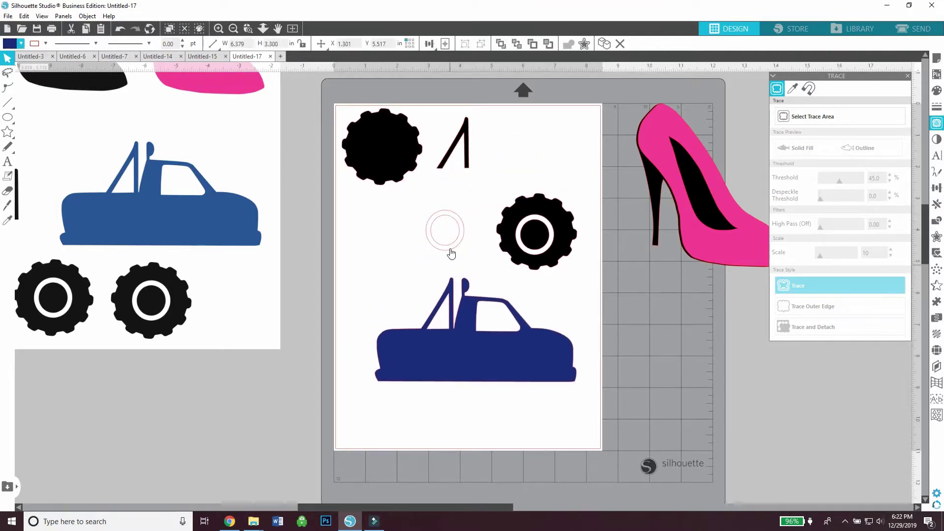
left_click_drag(449, 242, 379, 431)
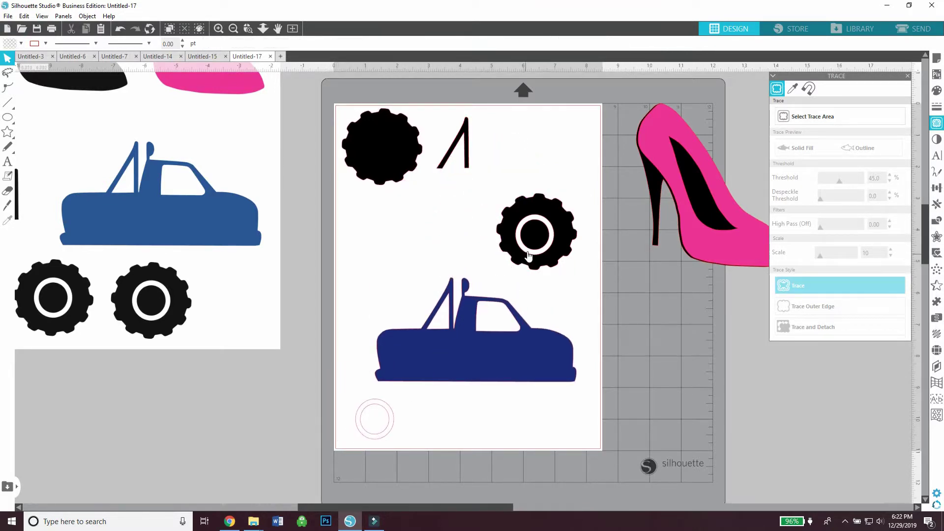
left_click_drag(523, 246, 416, 428)
left_click(442, 394)
left_click_drag(470, 353, 641, 391)
left_click_drag(511, 230, 360, 229)
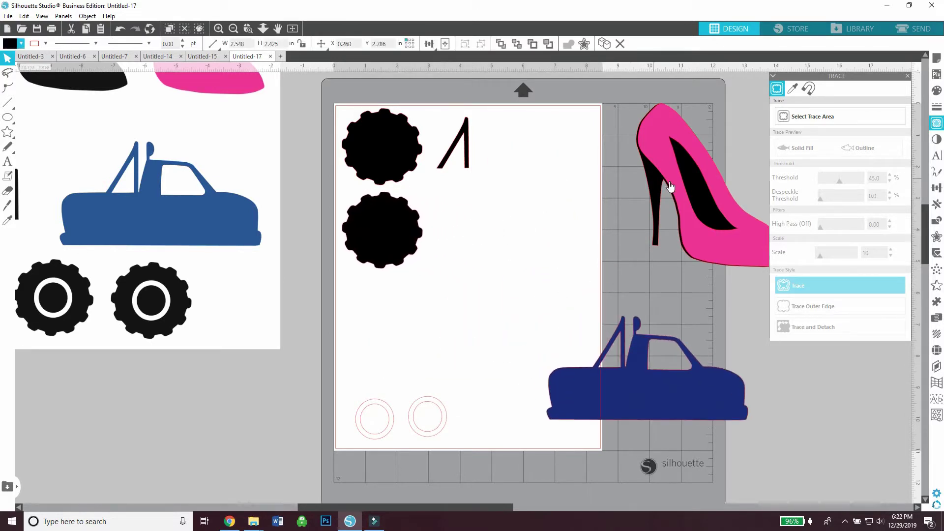
Move the black shoe onto the page's upper left and arrange the black bar piece and both tires beside it
left_click_drag(698, 207, 429, 276)
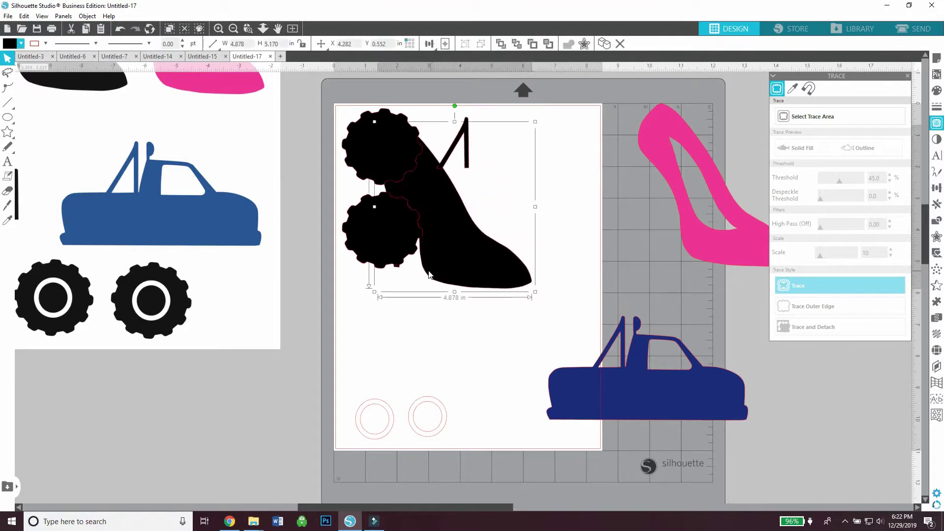
left_click(416, 256)
left_click_drag(381, 165, 524, 170)
left_click_drag(399, 238, 543, 232)
left_click_drag(497, 253, 473, 254)
scroll(537, 226, "down", 1)
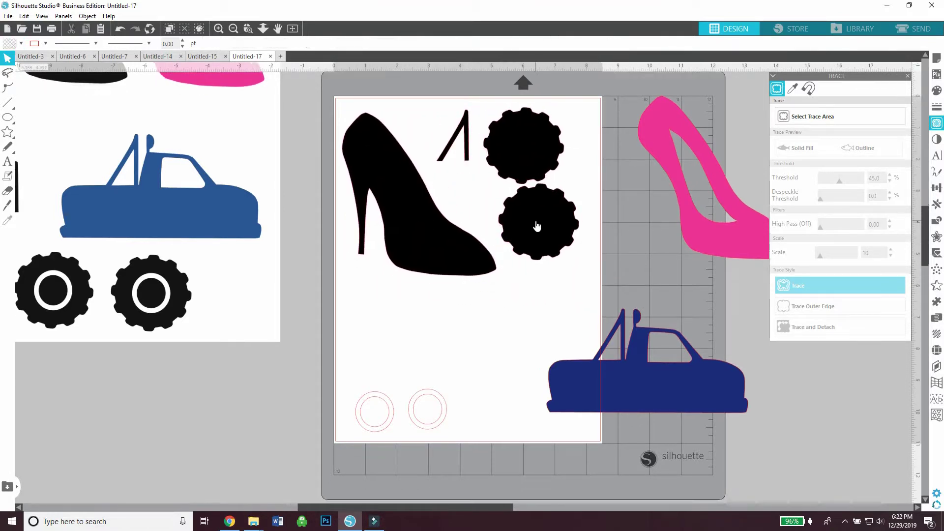
left_click_drag(521, 178, 520, 173)
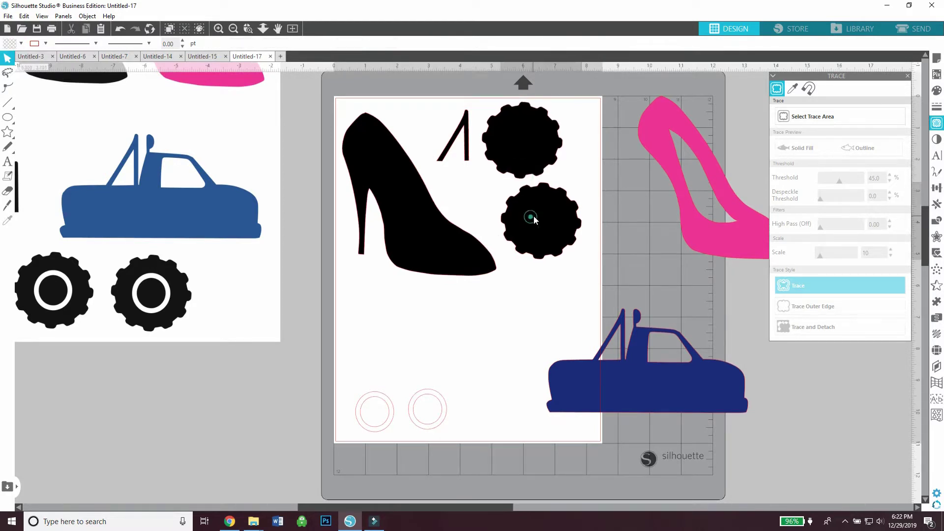
left_click_drag(533, 216, 535, 214)
left_click(475, 166)
left_click_drag(466, 157, 503, 158)
Group the black shoe, bar piece and both tires together
left_click_drag(484, 223, 399, 152)
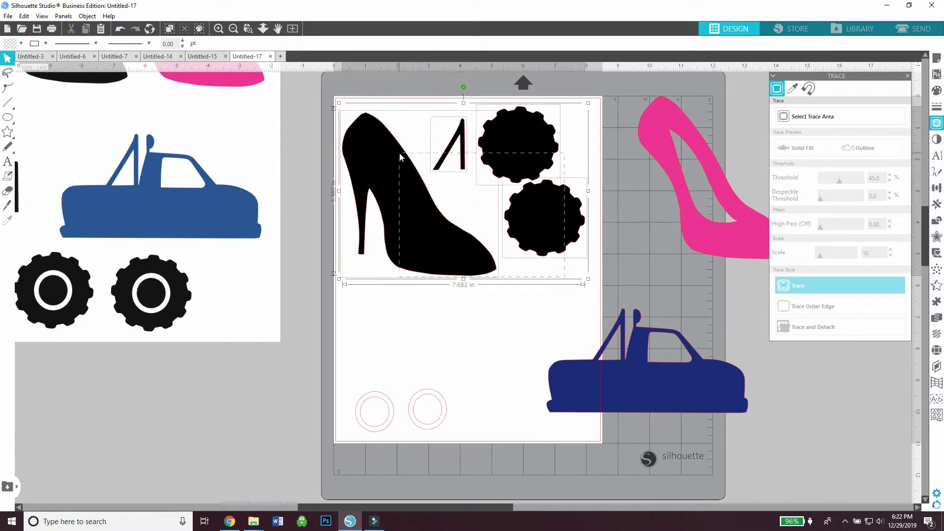
right_click(399, 153)
left_click(439, 319)
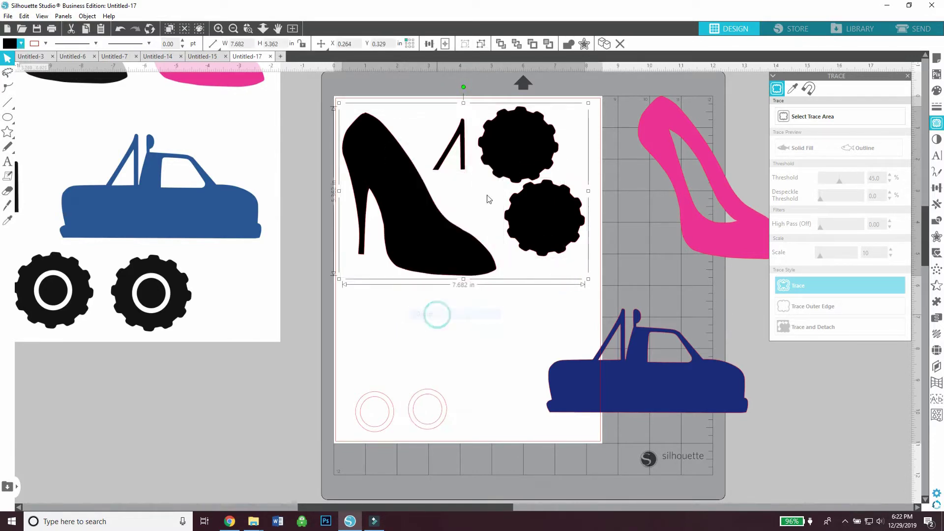
Move the black group, the pink shoe and the blue truck body clear of the page's right edge
left_click_drag(499, 154, 760, 104)
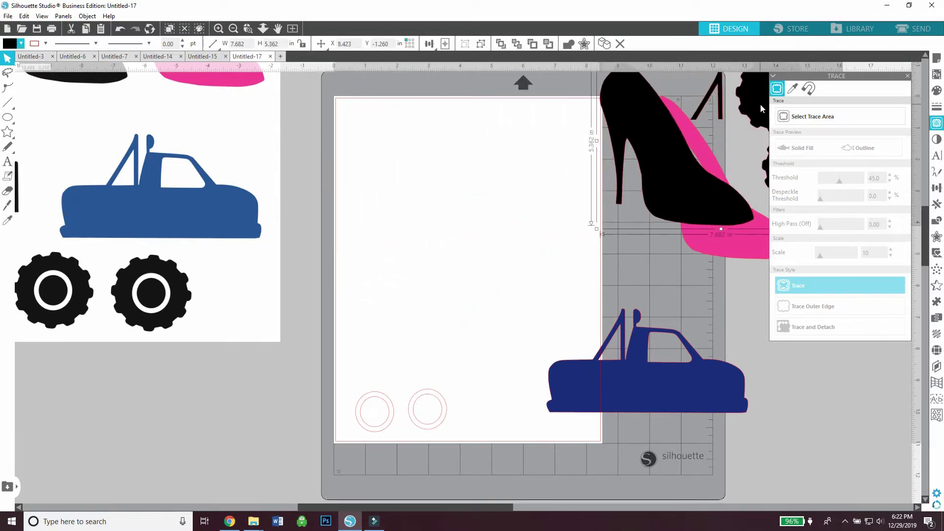
mouse_move(743, 255)
left_mouse_down()
mouse_move(447, 249)
mouse_move(585, 260)
left_mouse_up()
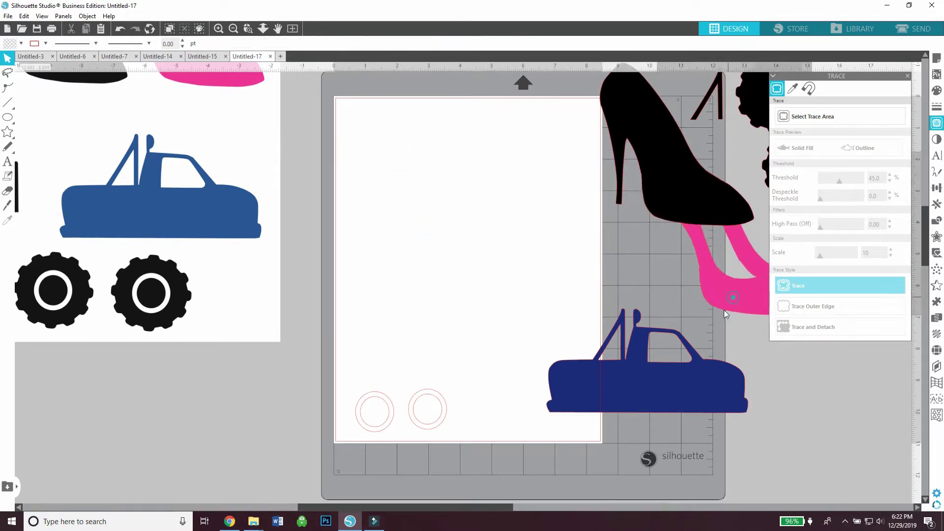
left_click_drag(652, 390, 701, 457)
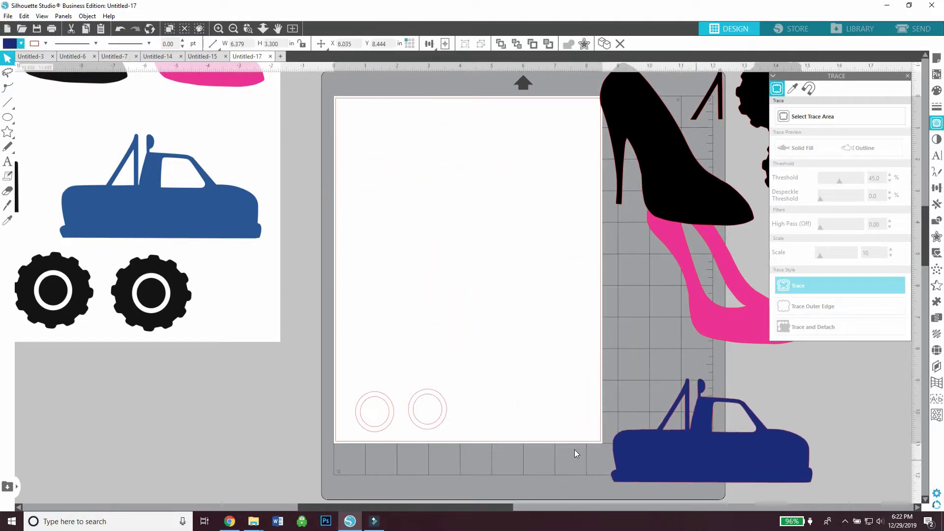
Place the two rims side by side in the page's upper-left corner and group them
left_click_drag(384, 413, 387, 138)
left_click(426, 116)
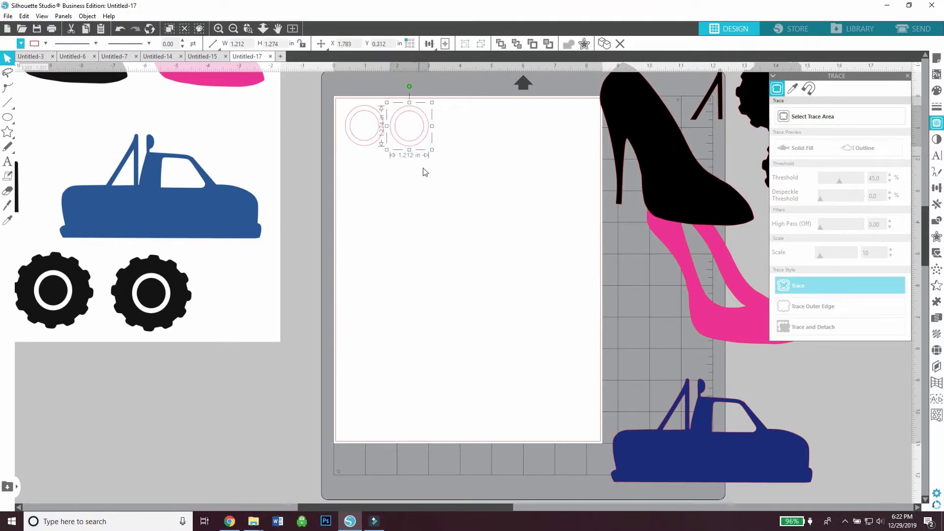
right_click(367, 133)
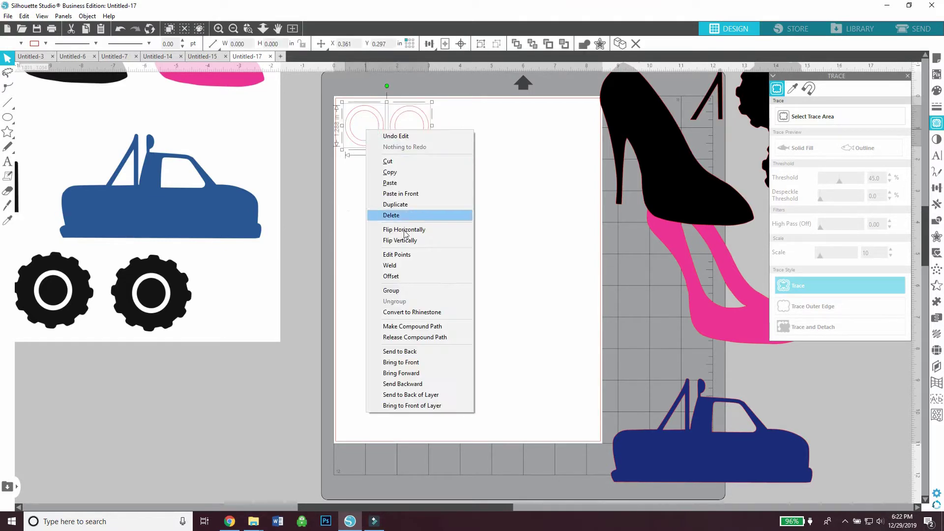
left_click(412, 292)
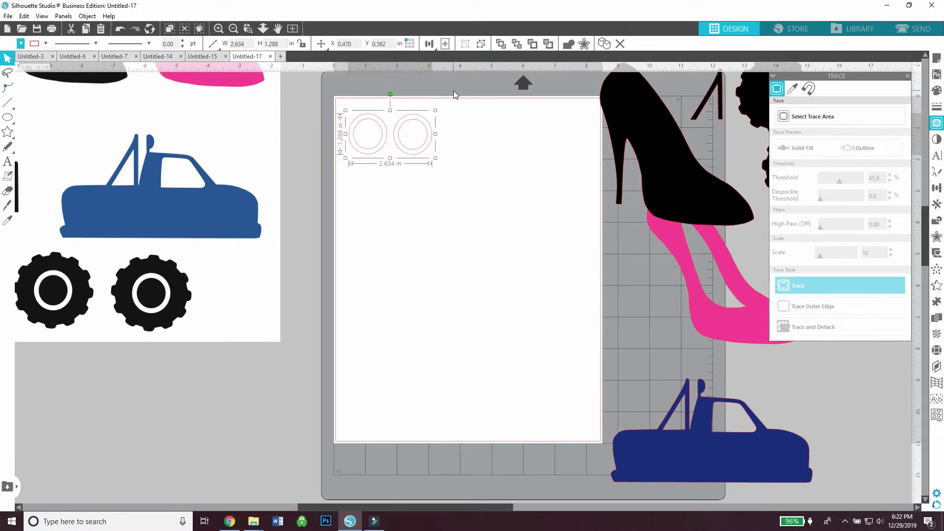
Move the group of black pieces back onto the page below the rims
left_click(234, 29)
left_click(233, 29)
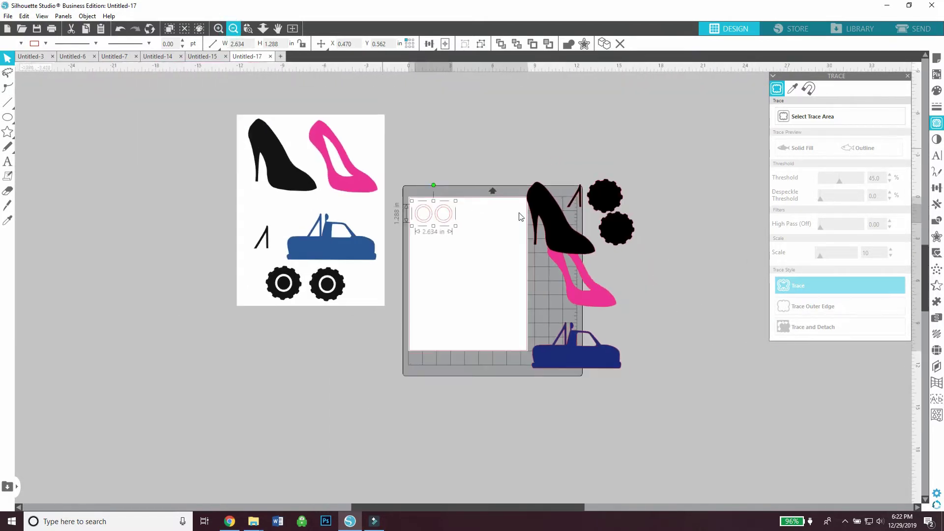
left_click_drag(435, 282, 425, 277)
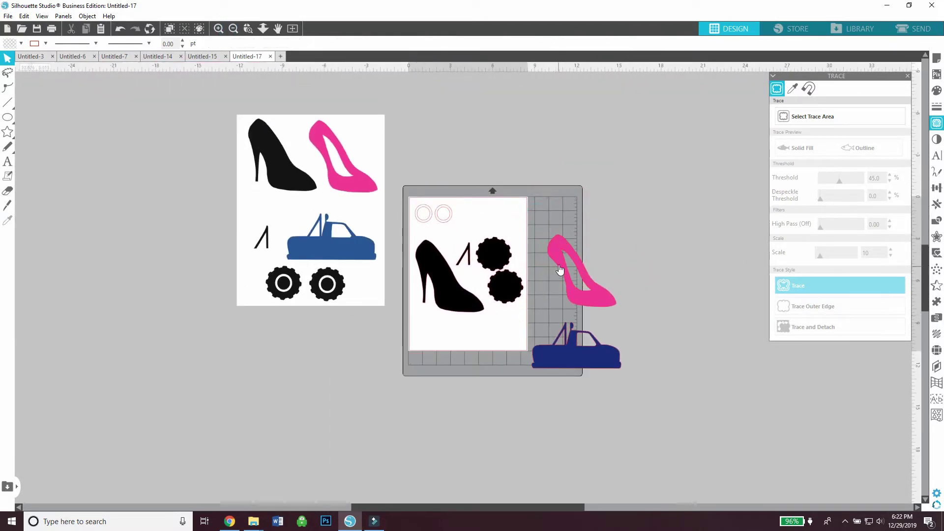